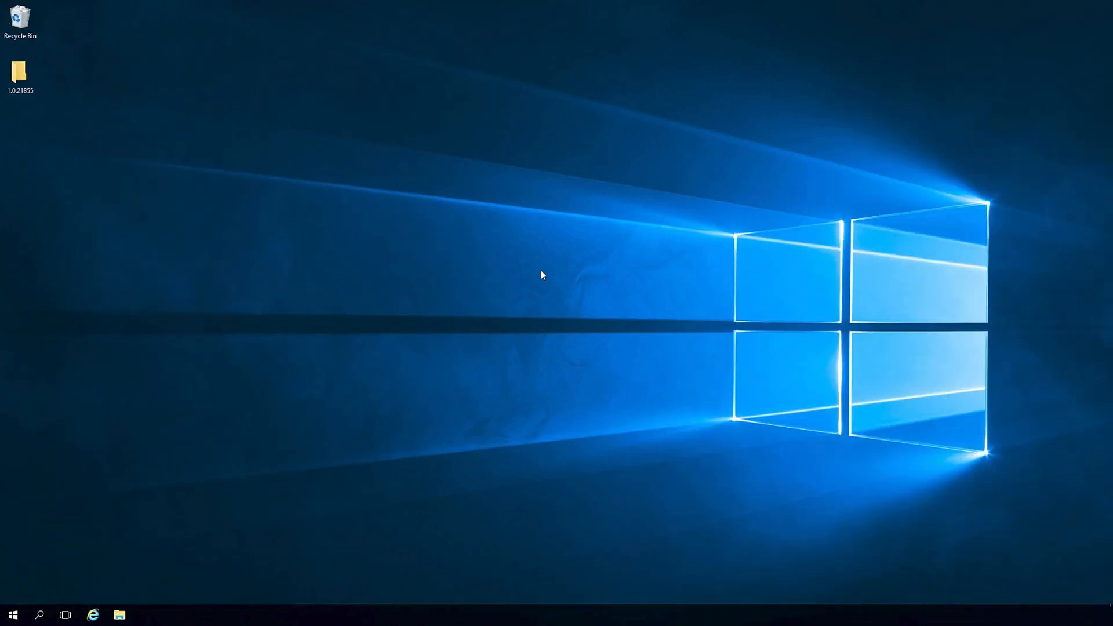
# Install the Shopify GraphQL Connector by running ShopifyQL_Installer from the 1.0.21855 folder with the default destination
pyautogui.doubleClick(21, 79)
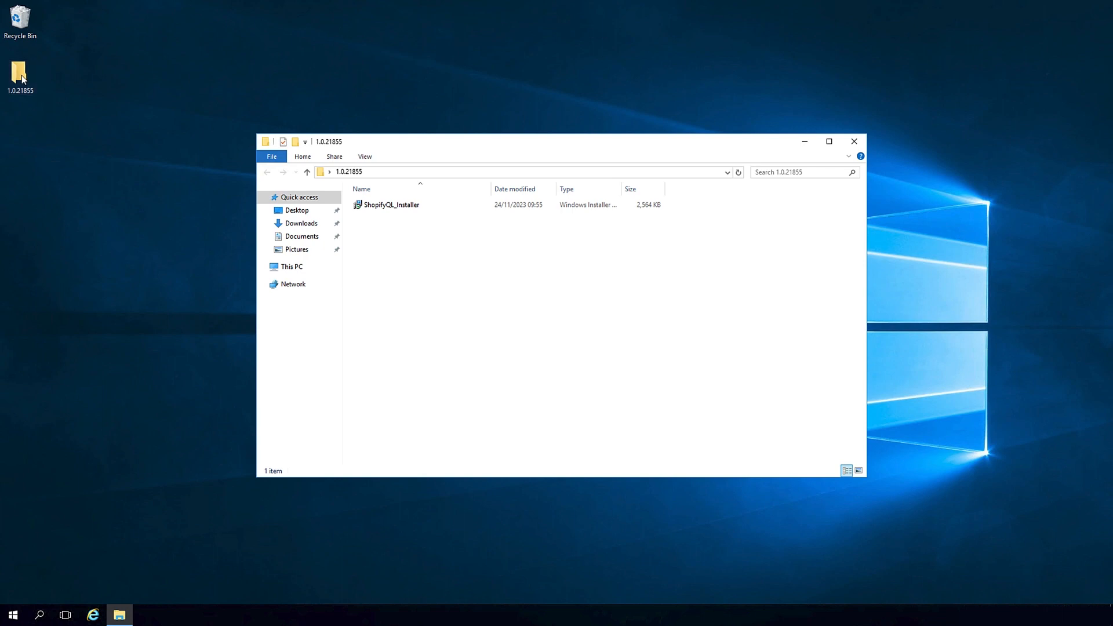
pyautogui.click(397, 210)
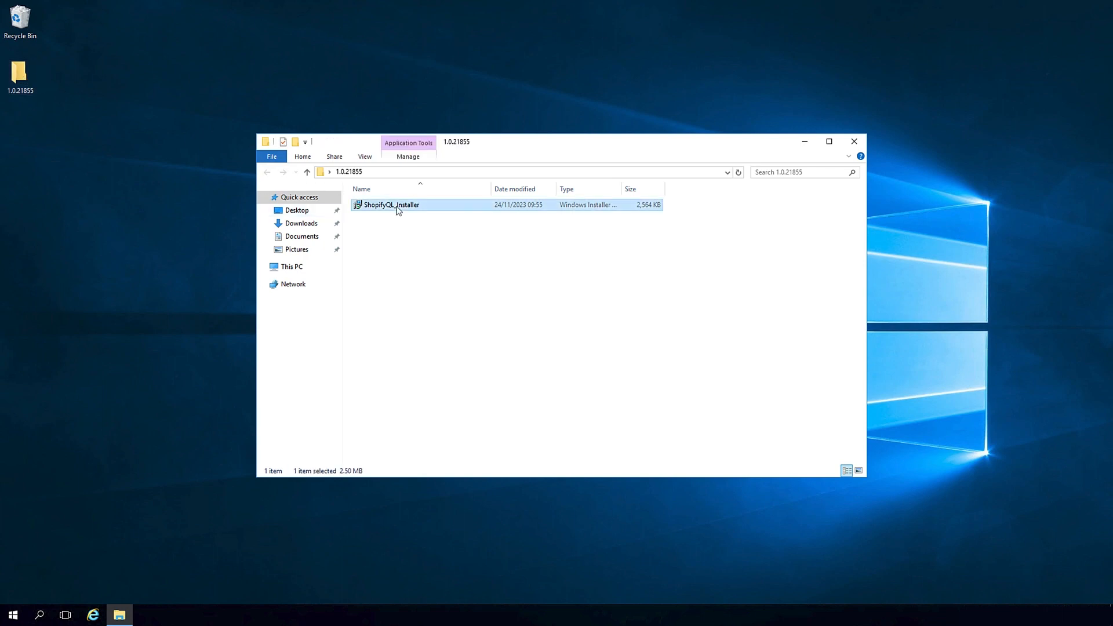
pyautogui.doubleClick(399, 209)
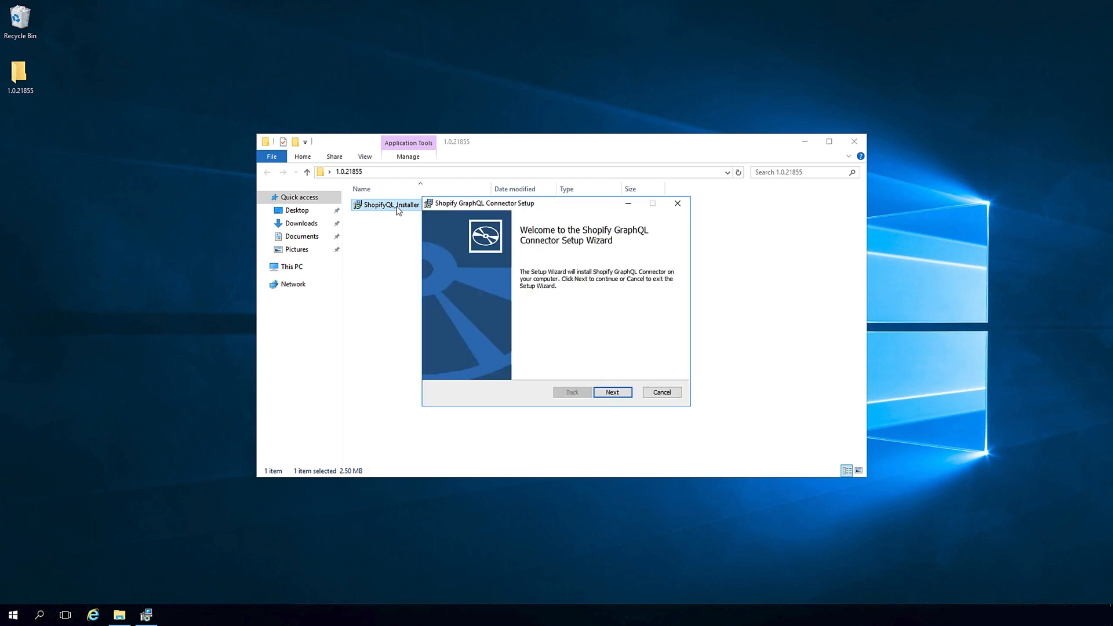
pyautogui.click(614, 393)
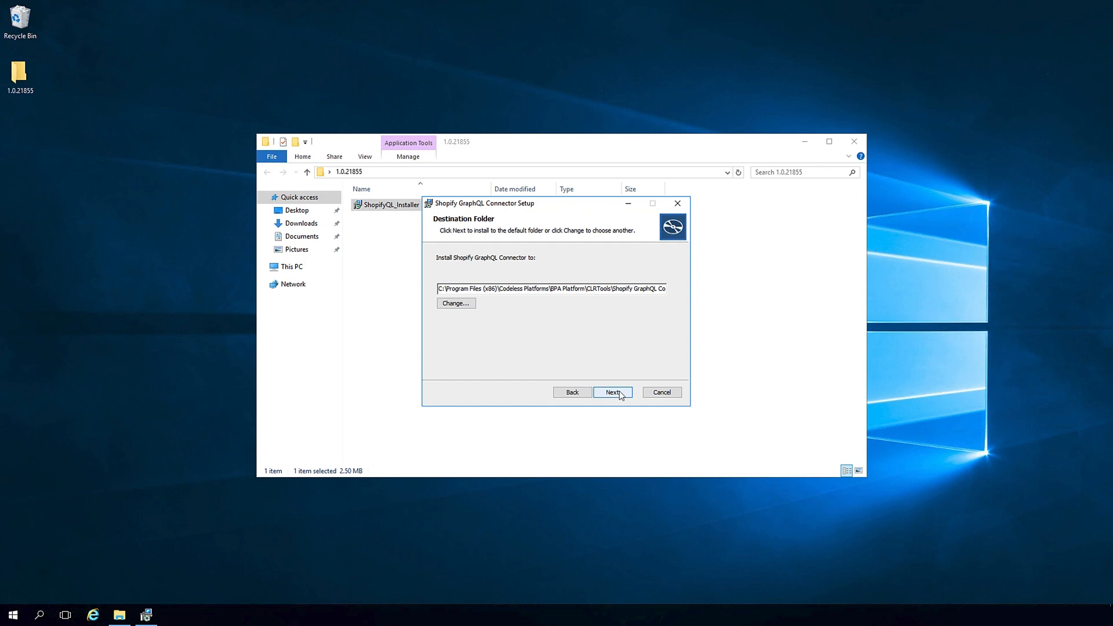
pyautogui.click(618, 393)
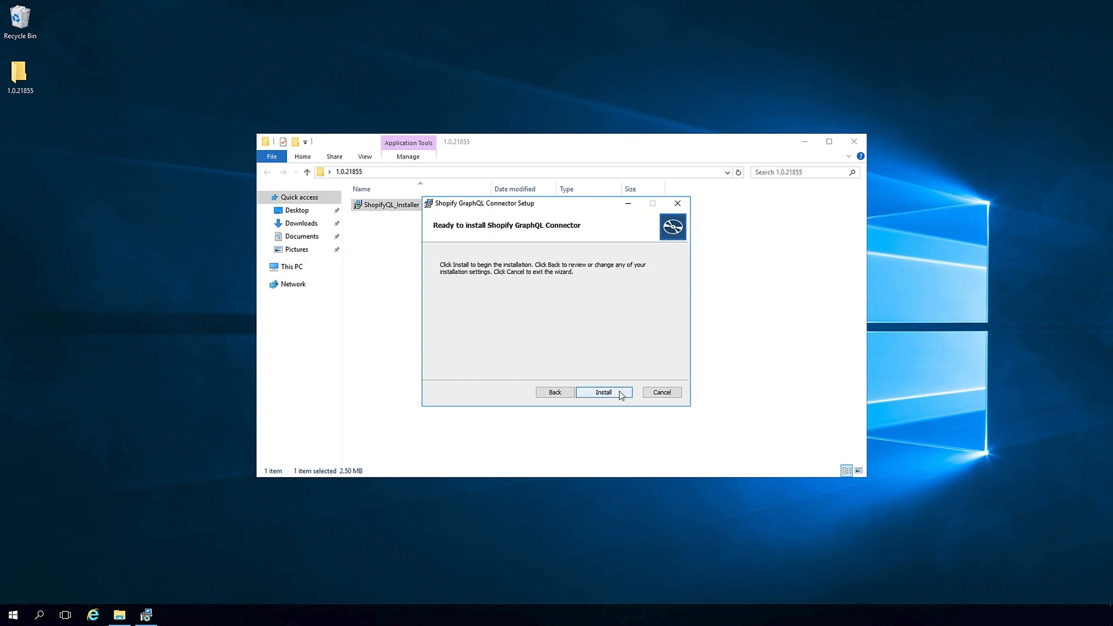
pyautogui.click(619, 392)
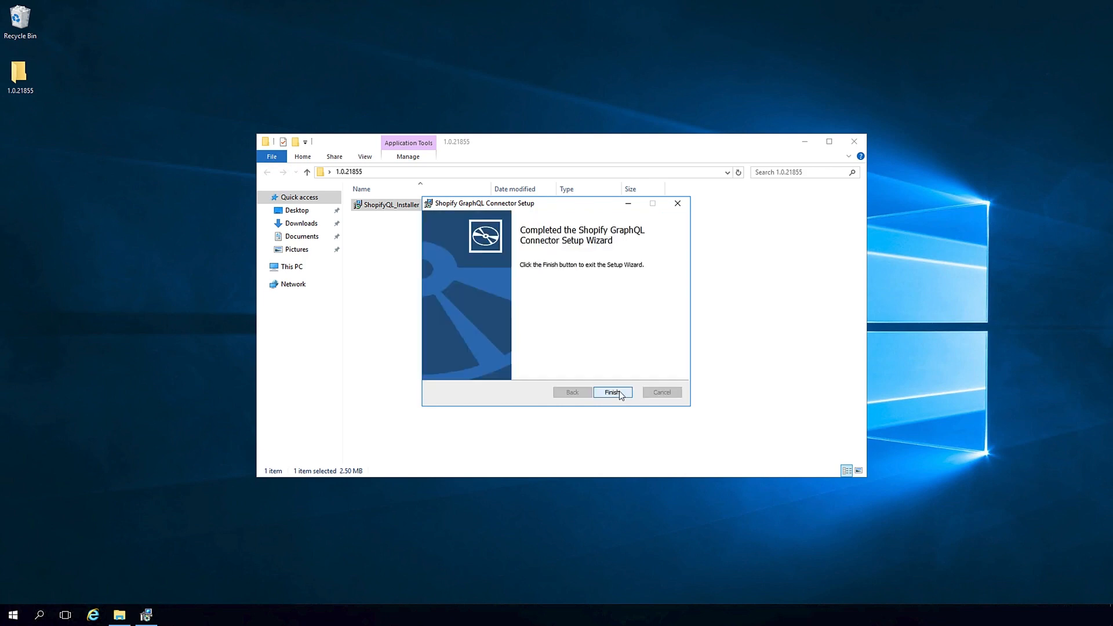
pyautogui.click(613, 392)
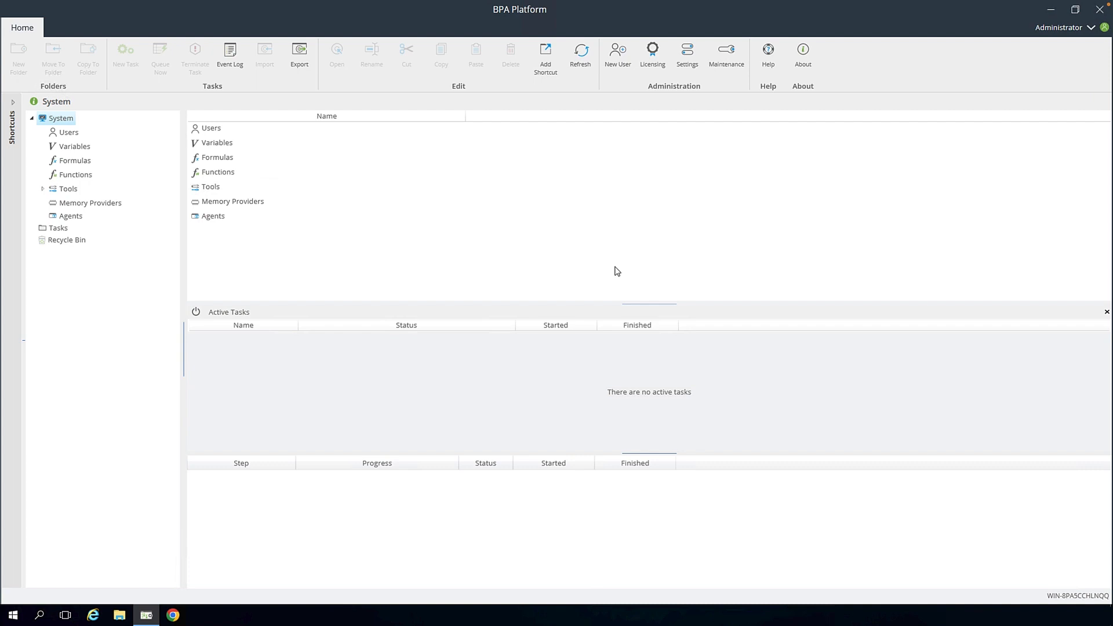
# Open the Shopify GraphQL Connector's global configuration under Tools > Data Connectors and add a new connection
pyautogui.click(68, 189)
pyautogui.doubleClick(251, 155)
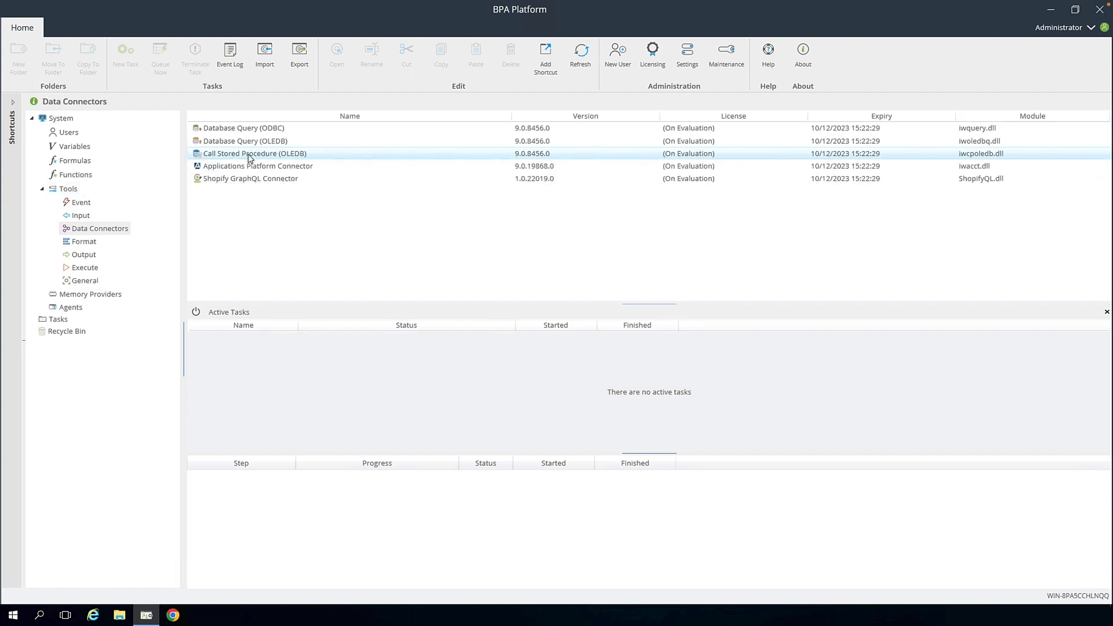
pyautogui.doubleClick(307, 180)
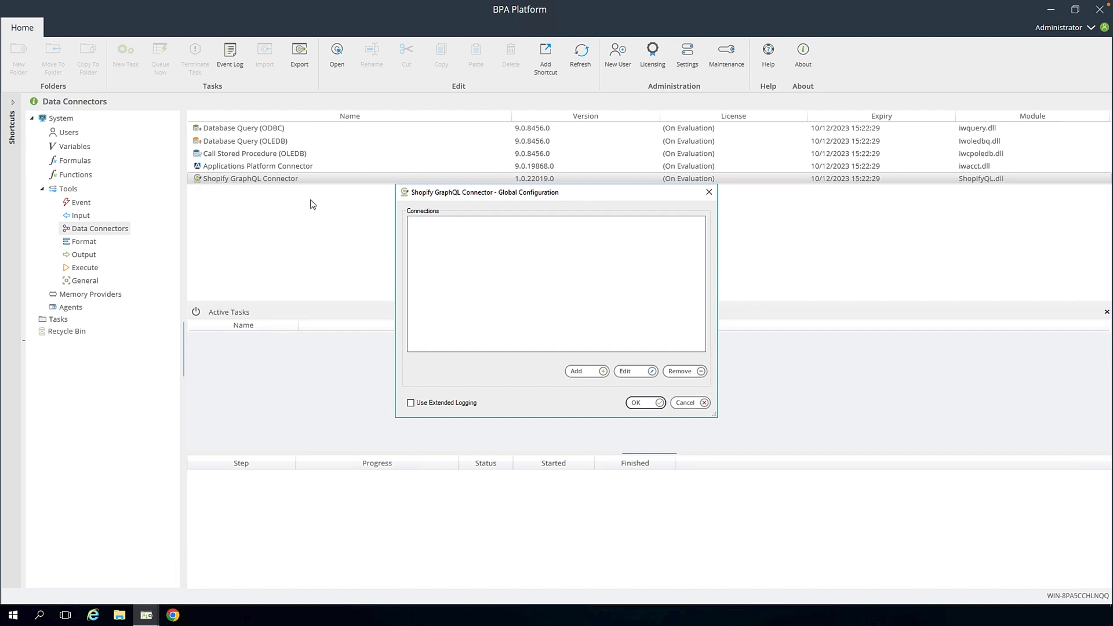
pyautogui.click(581, 371)
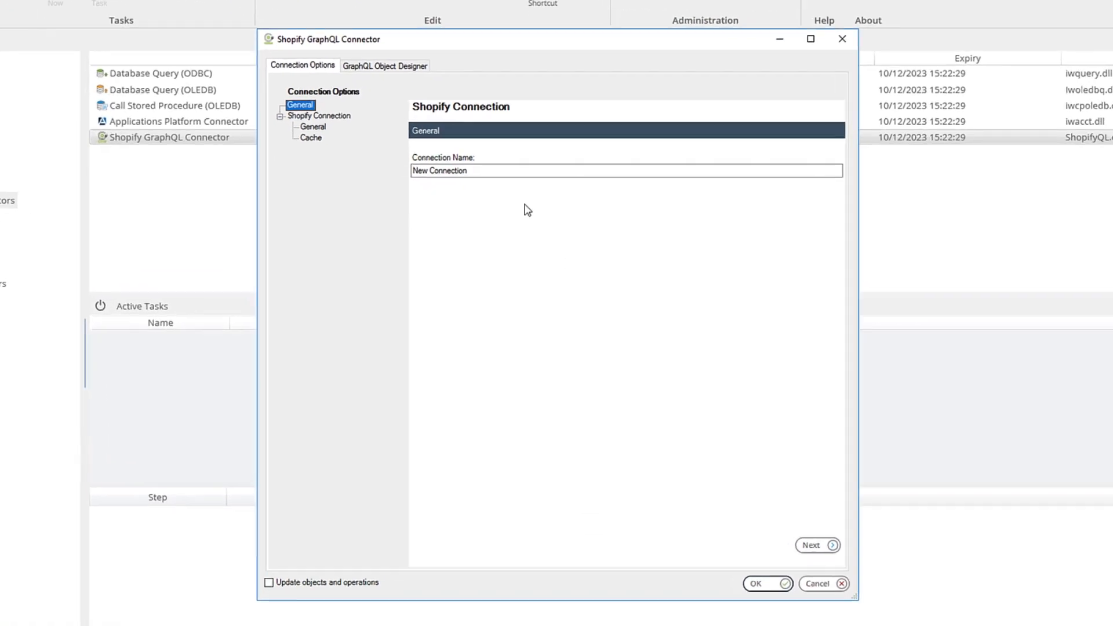
# Name the connection Access Token and continue to the Shopify Connection settings
pyautogui.moveTo(487, 171); pyautogui.dragTo(384, 171)
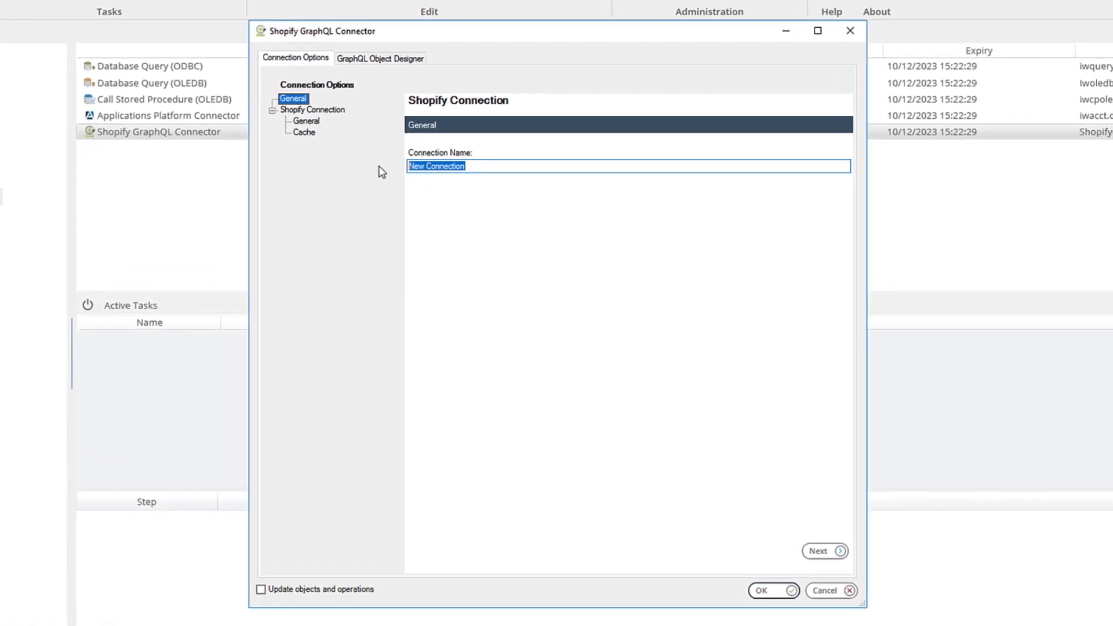
pyautogui.write('Access Token')
pyautogui.click(821, 553)
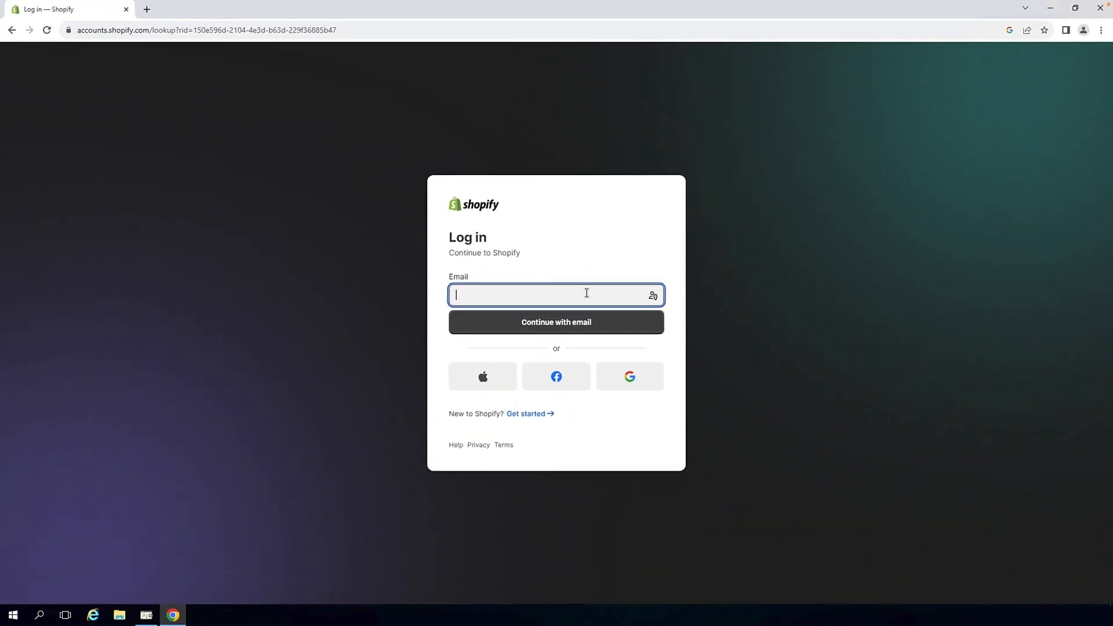
# Log in to Shopify in the browser with the account e-mail and password
pyautogui.write('...')
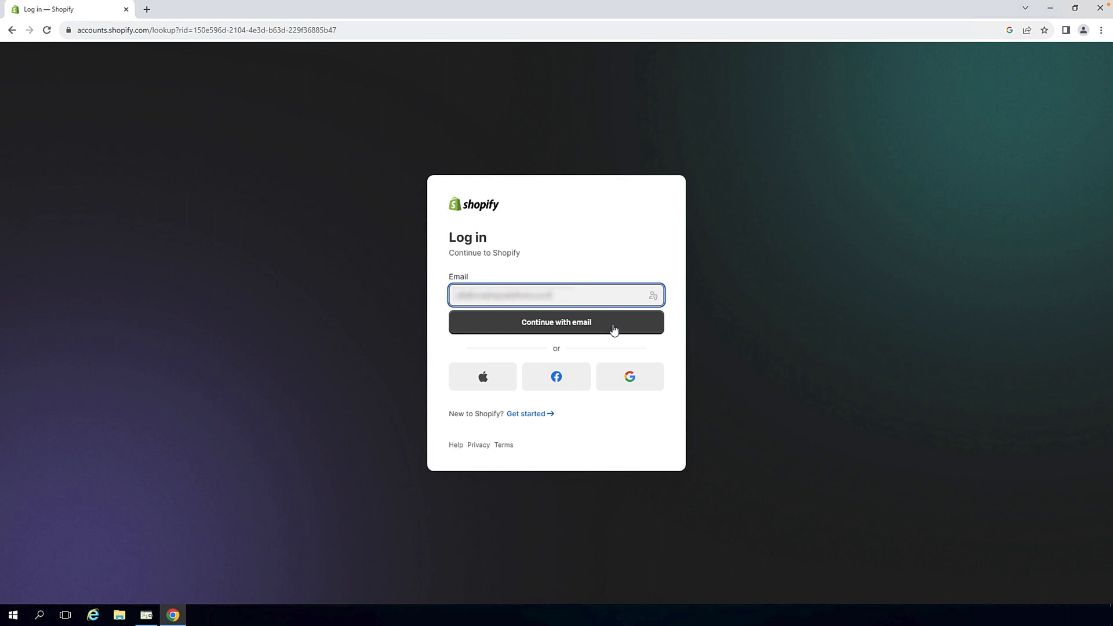
pyautogui.click(614, 330)
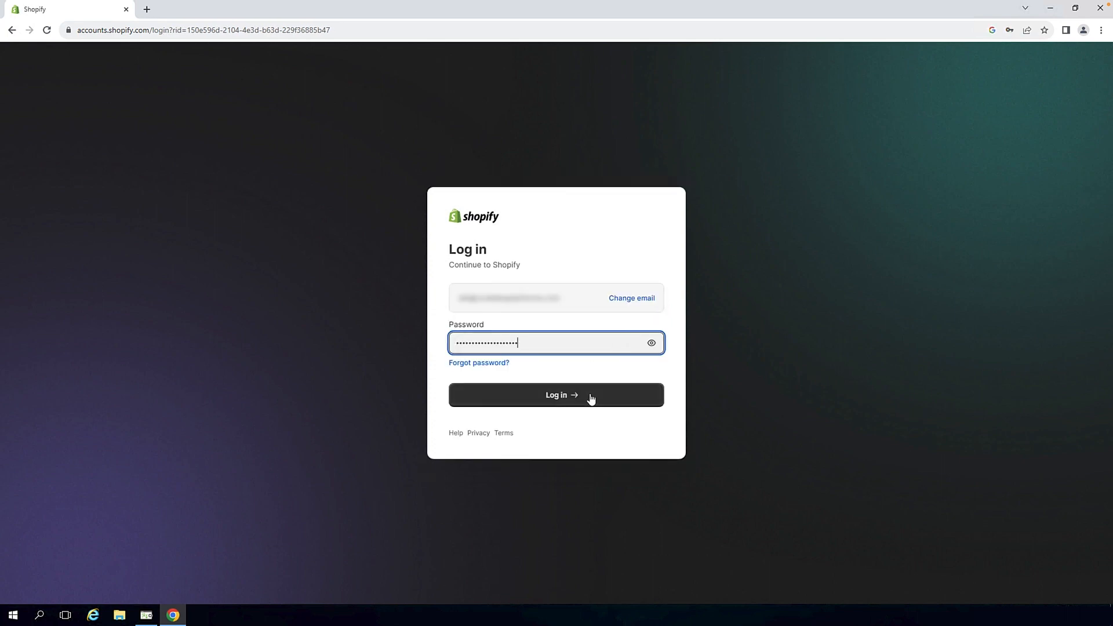
pyautogui.click(591, 399)
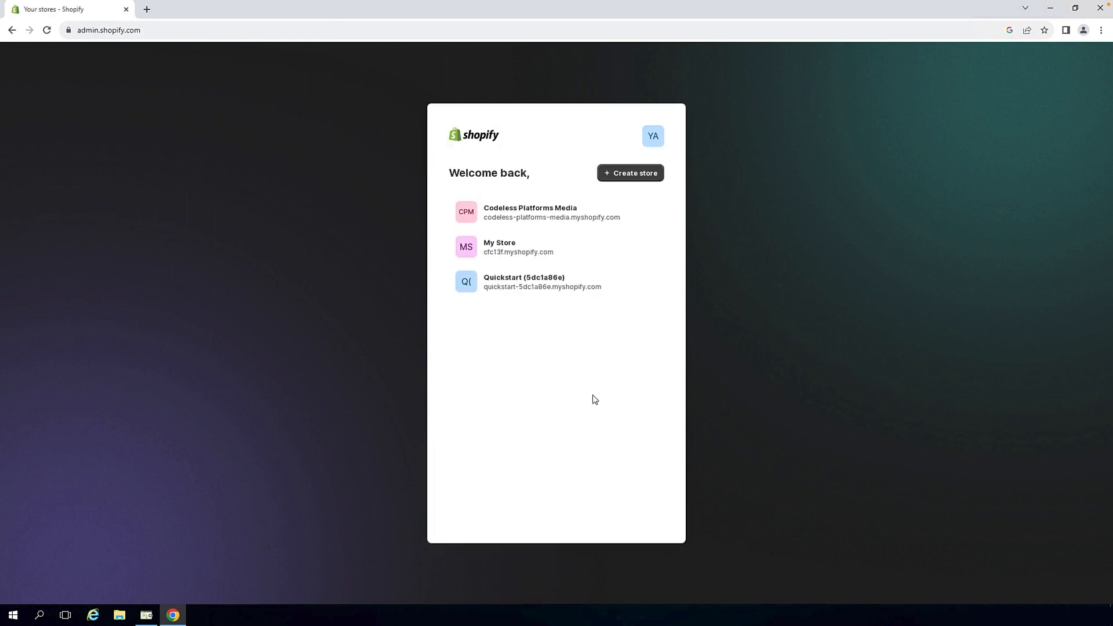
# Open the Codeless Platforms Media store's settings and view its Domains page
pyautogui.click(620, 219)
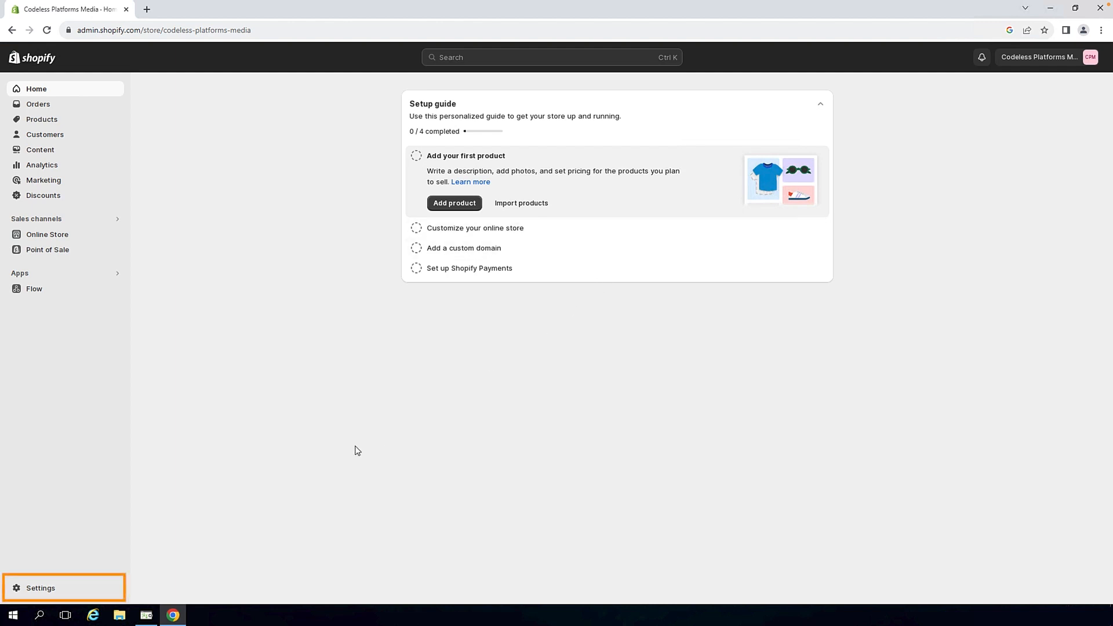
pyautogui.click(18, 589)
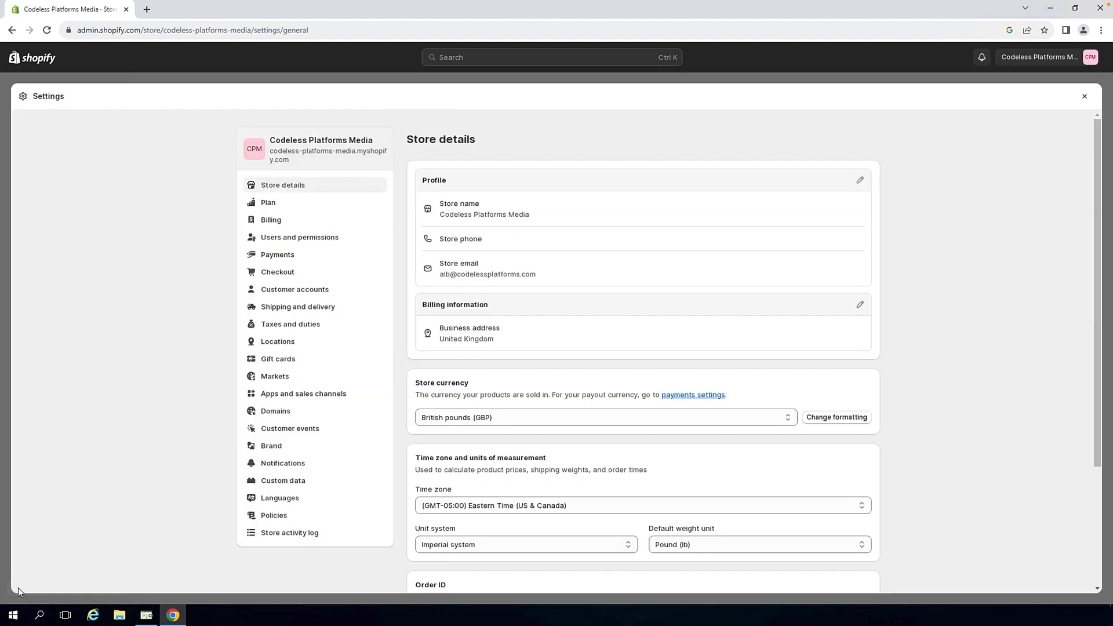
pyautogui.click(281, 415)
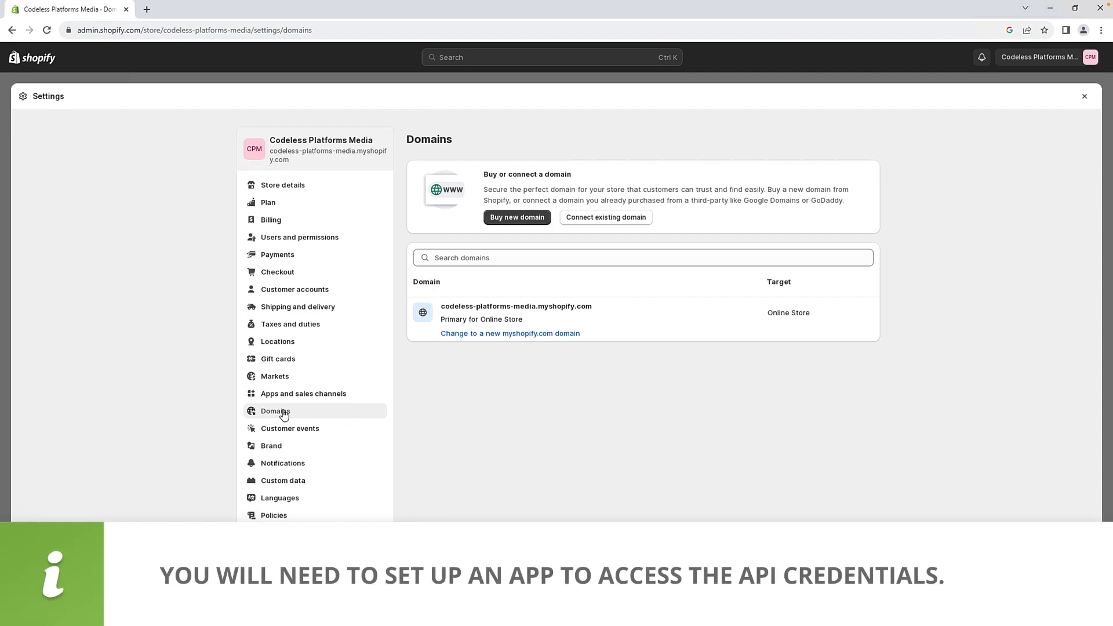
# Open the API credentials of the test1 custom app via Apps and sales channels app development
pyautogui.click(341, 395)
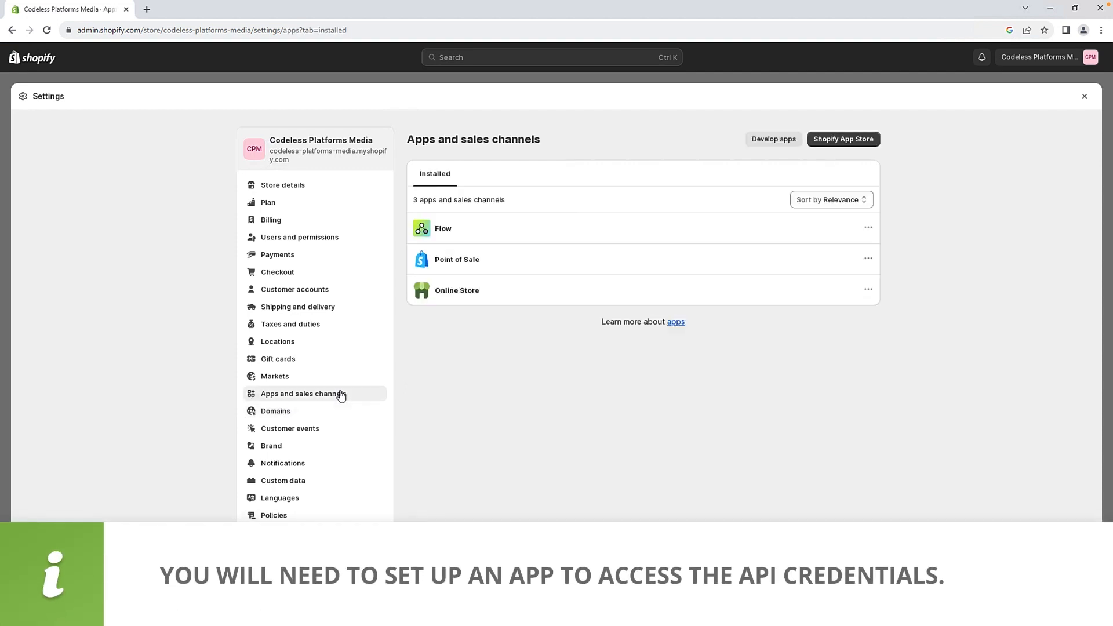
pyautogui.click(771, 142)
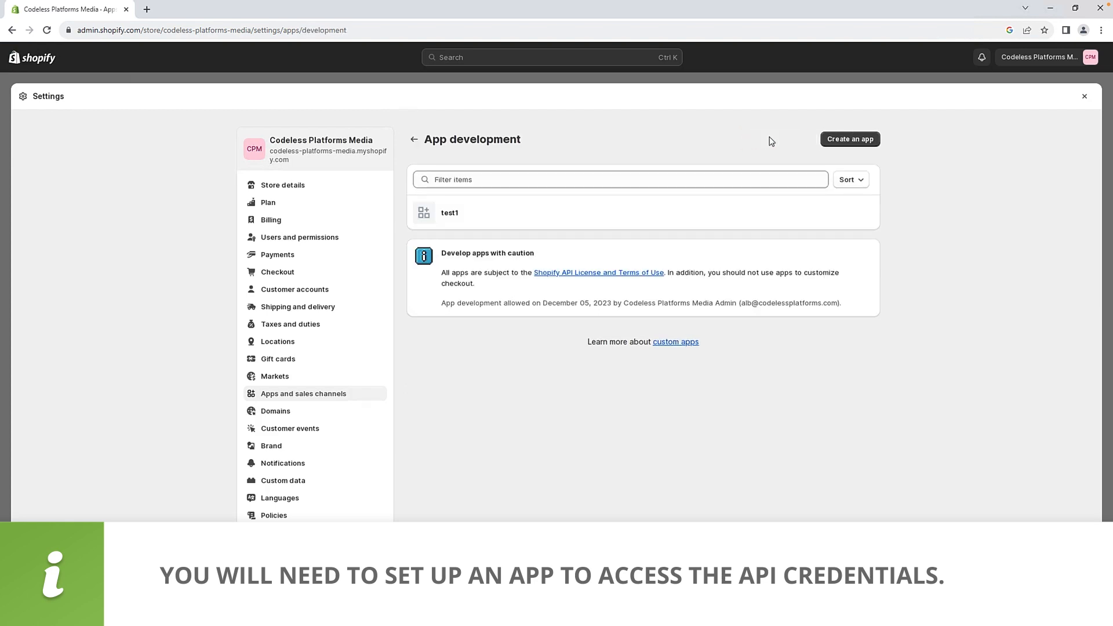
pyautogui.click(450, 215)
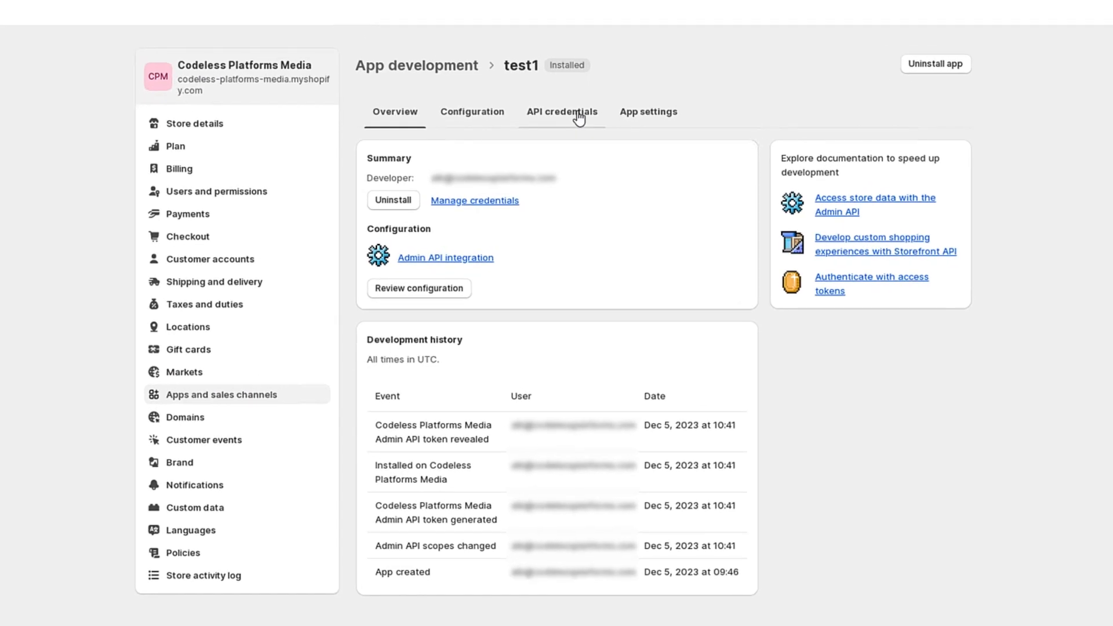
pyautogui.click(578, 117)
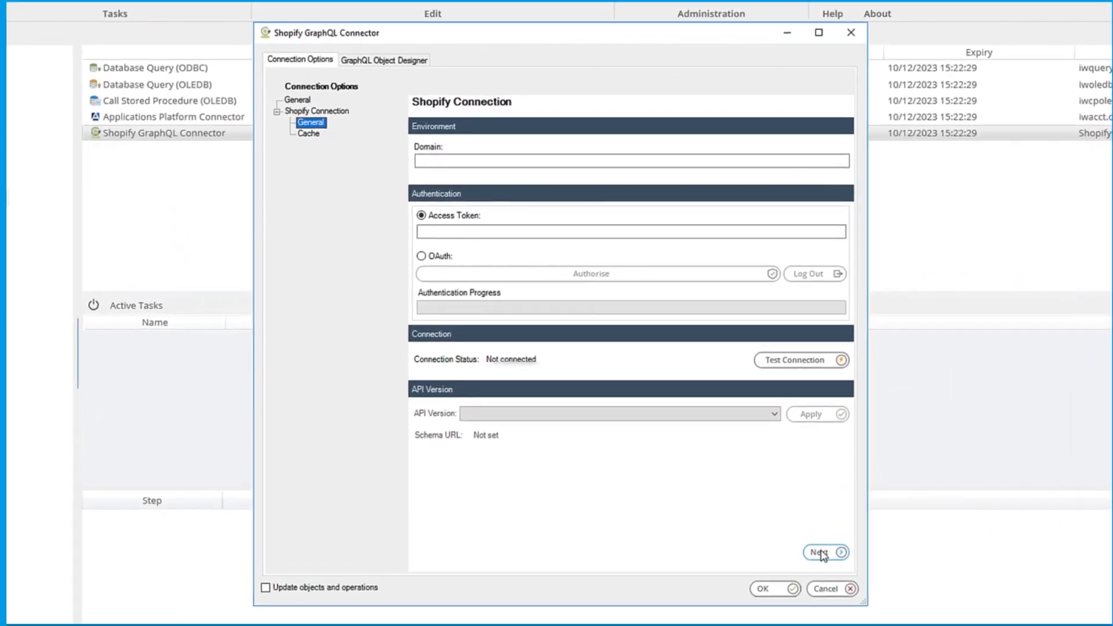
# Paste the domain codeless-platforms-media2 and the Admin API access token into the connection settings
pyautogui.click(728, 159)
pyautogui.write('codeless-platforms-media2')
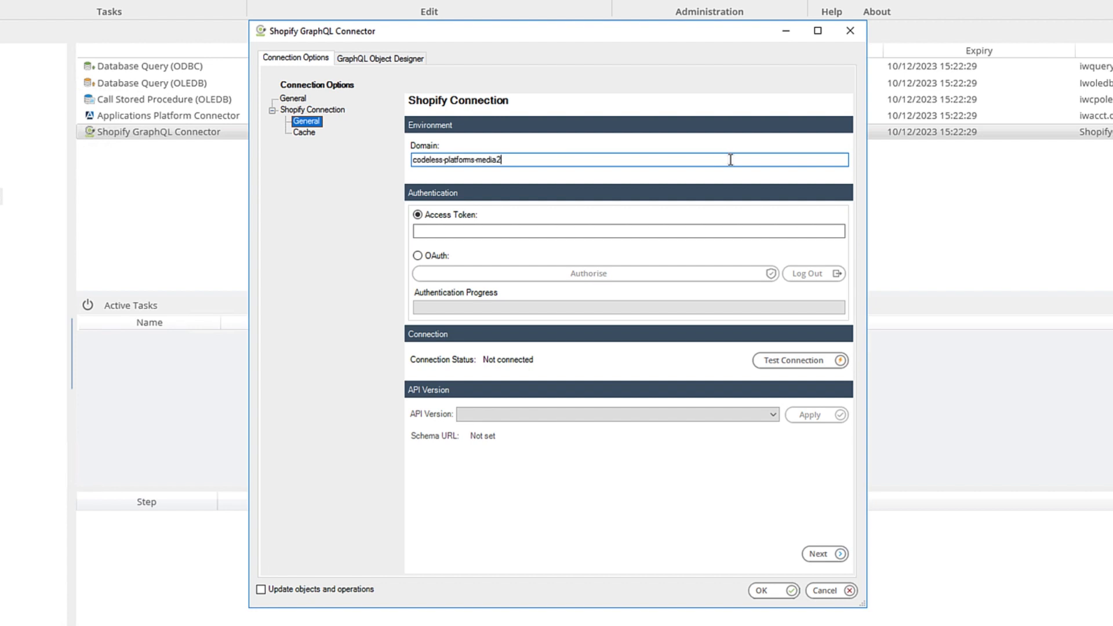
pyautogui.click(657, 232)
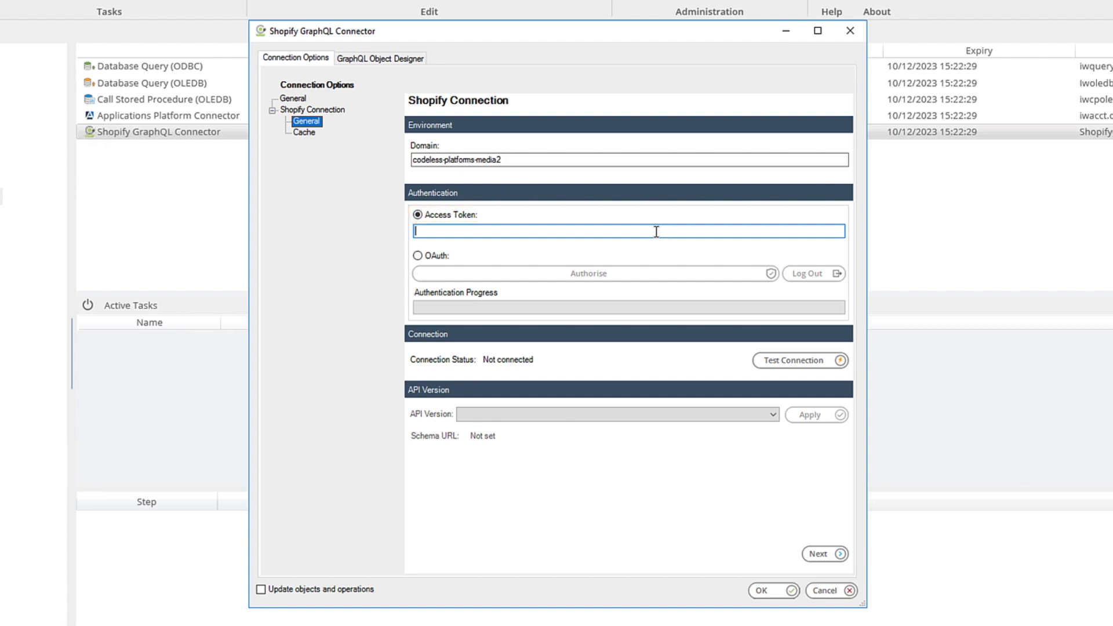
pyautogui.hotkey('ctrl', 'v')
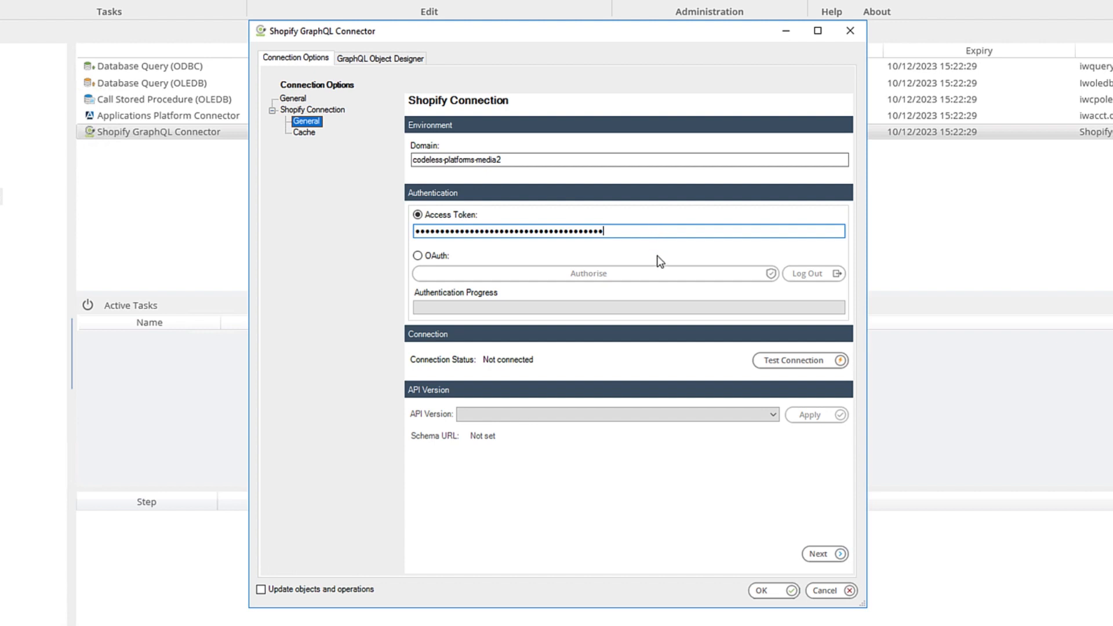
# Test the connection, then select and apply API version 2023-10
pyautogui.click(795, 359)
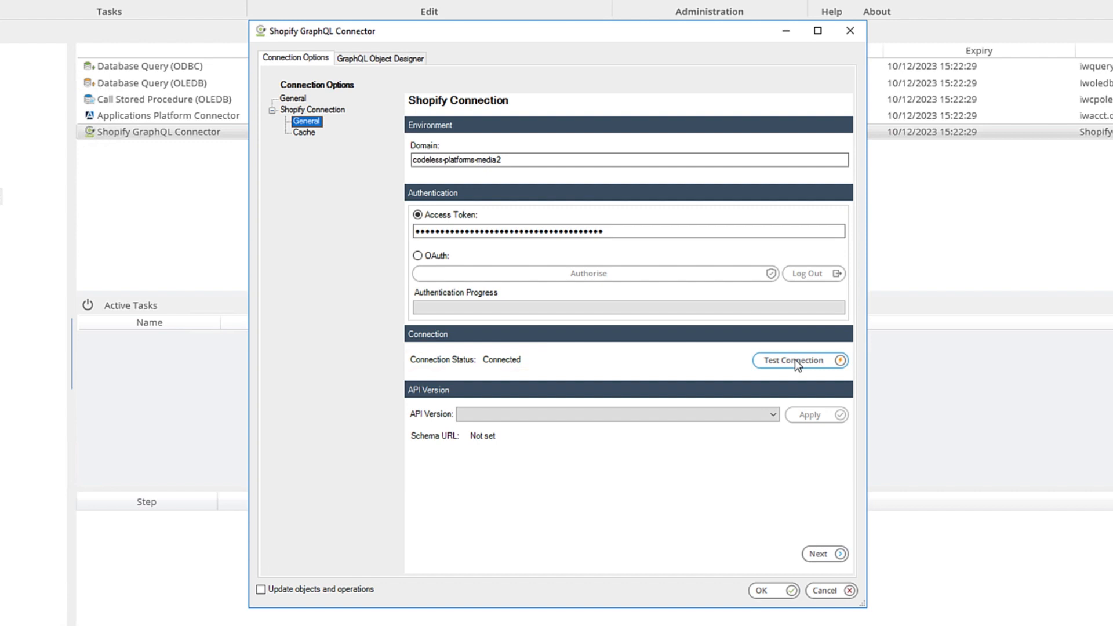
pyautogui.click(726, 412)
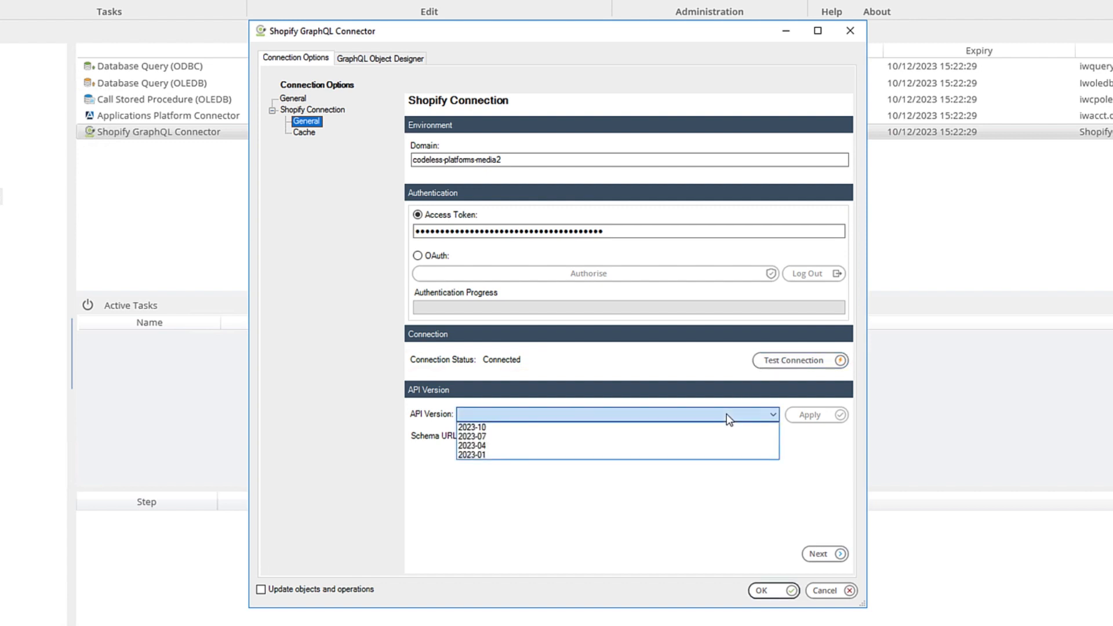
pyautogui.click(698, 428)
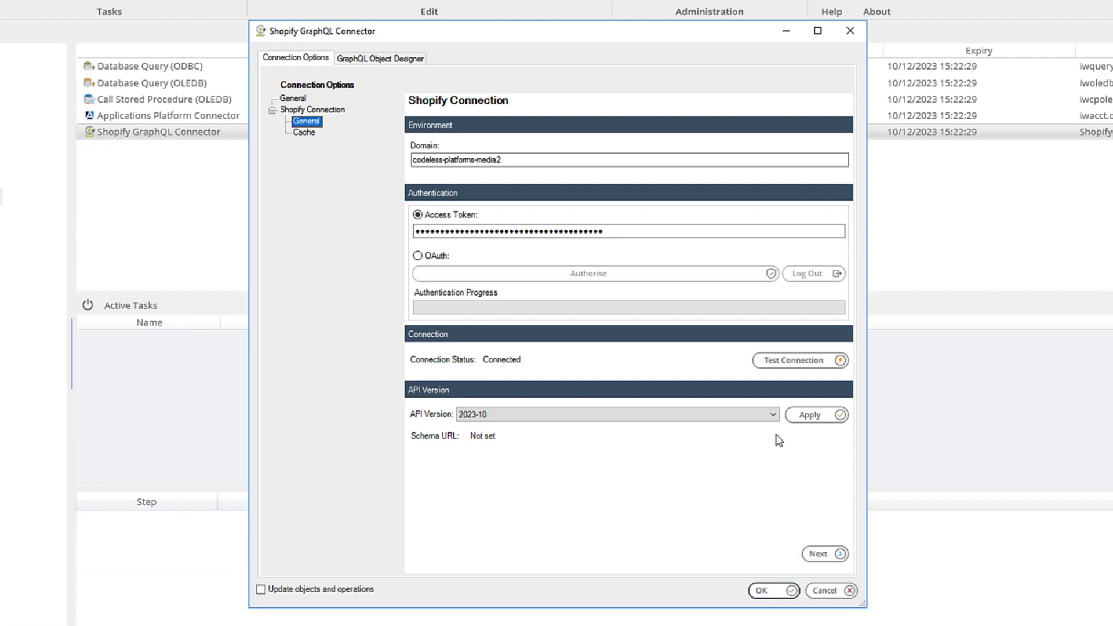
pyautogui.click(811, 416)
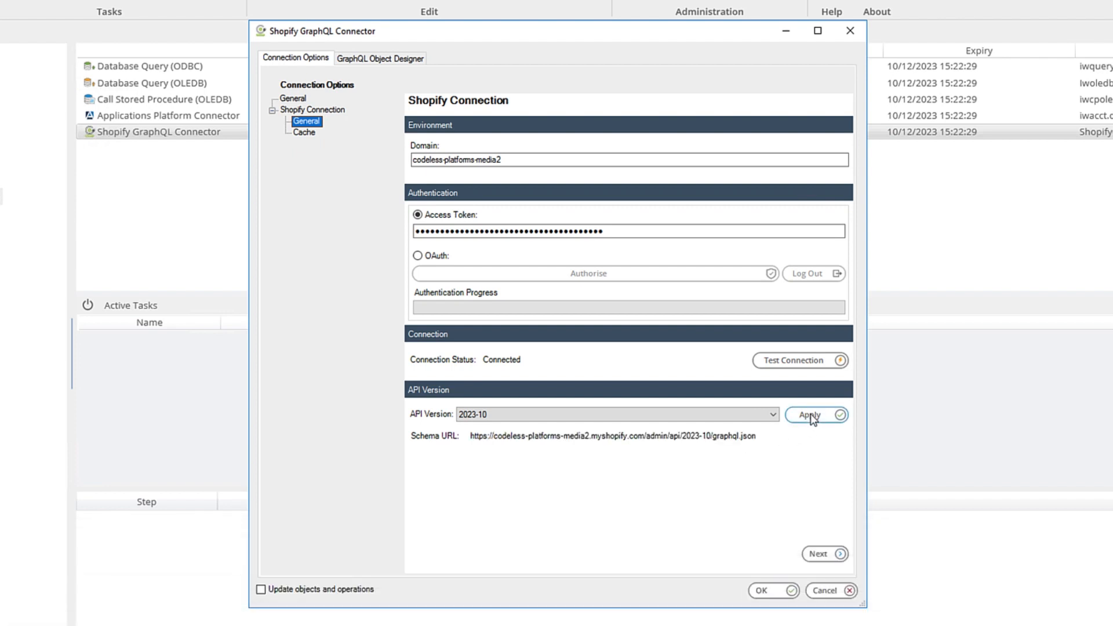
# Load the connection's metadata cache
pyautogui.click(822, 554)
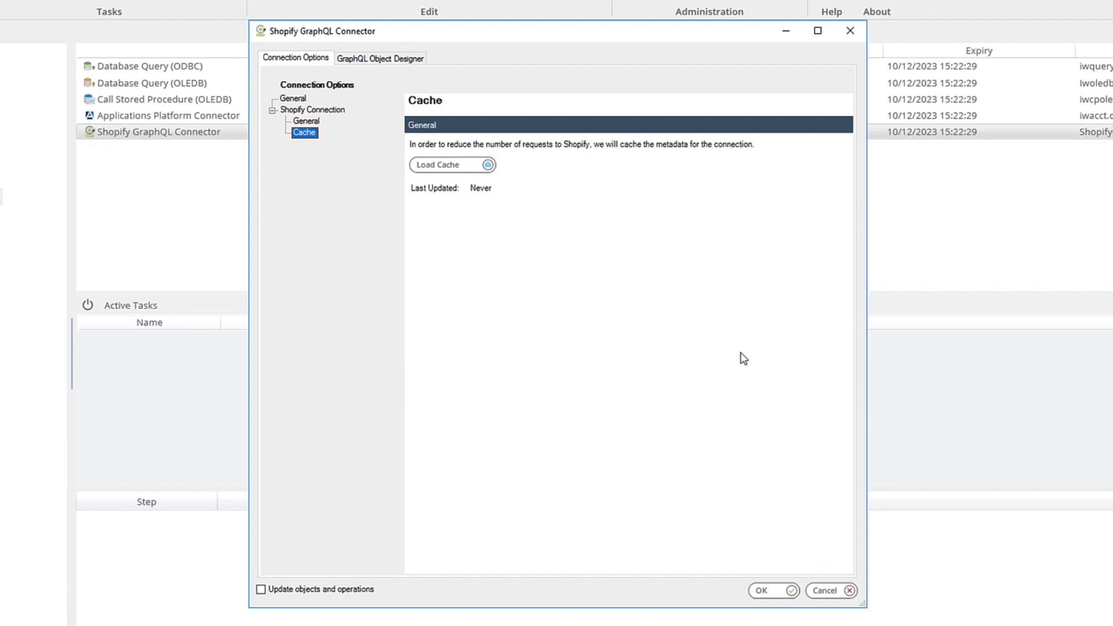
pyautogui.click(475, 168)
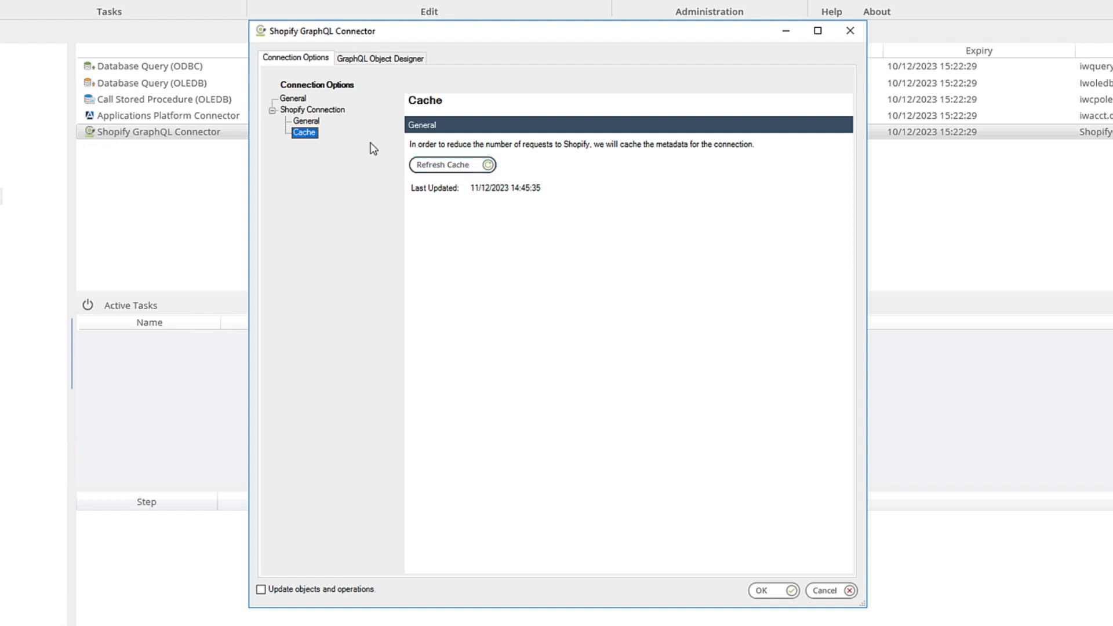
# Review the Shopify Connection summary and save the connection
pyautogui.click(341, 114)
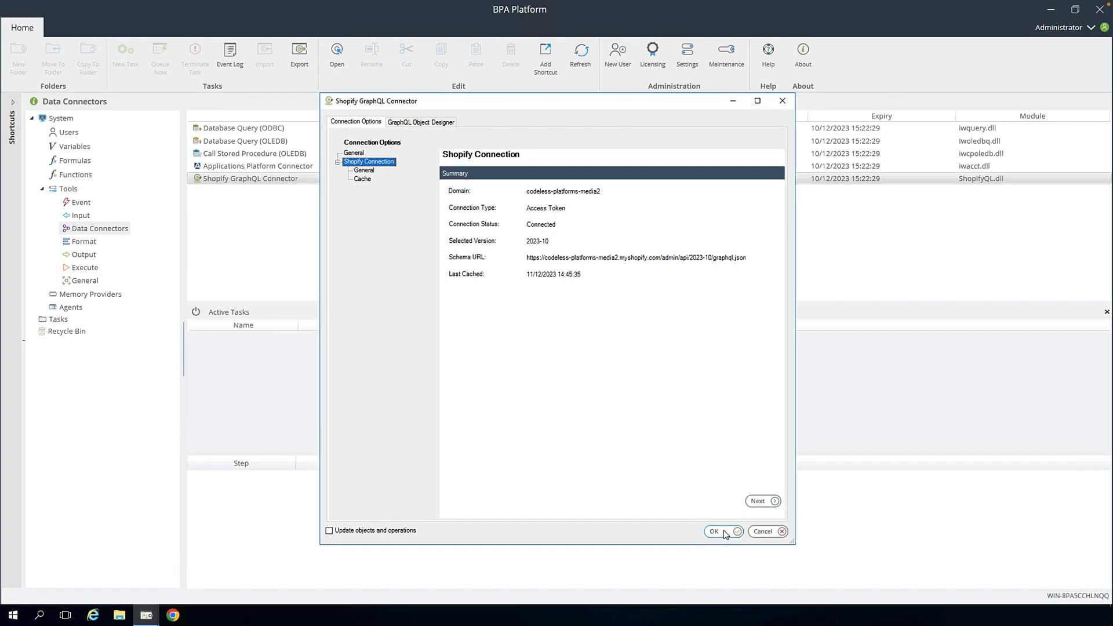
pyautogui.click(715, 531)
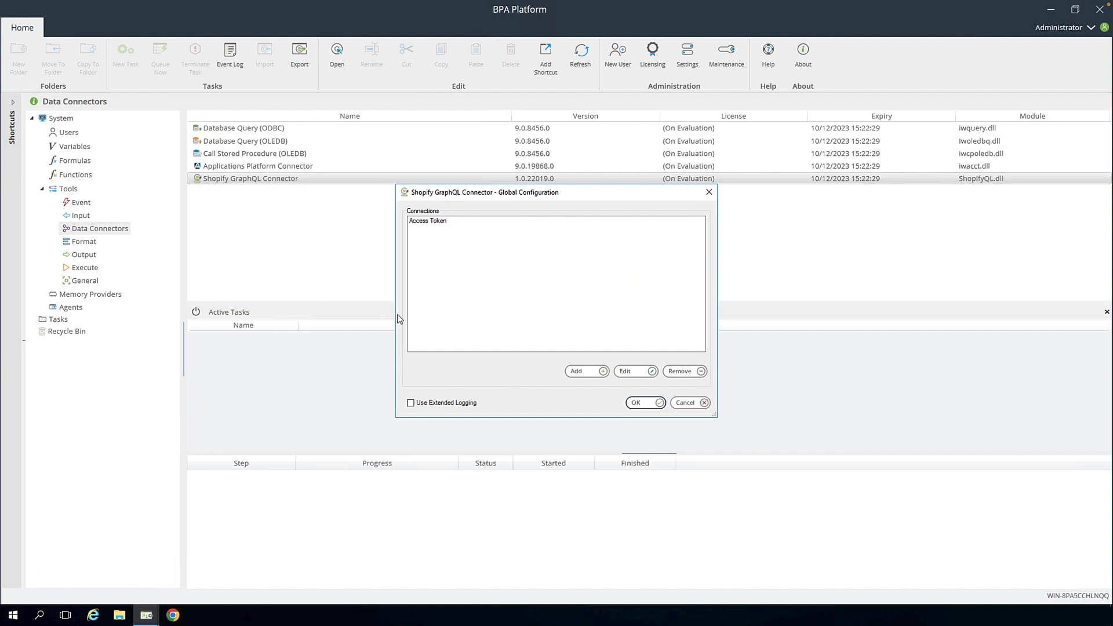
# Add a second connection named OAuth
pyautogui.click(588, 372)
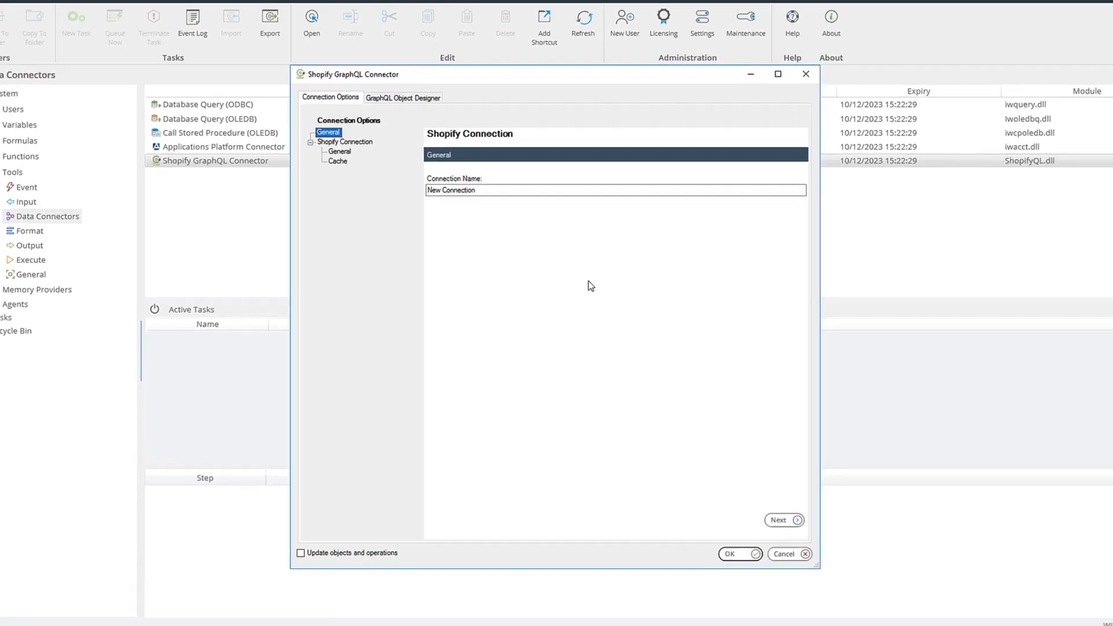
pyautogui.moveTo(545, 166); pyautogui.dragTo(412, 167)
pyautogui.write('OAuth')
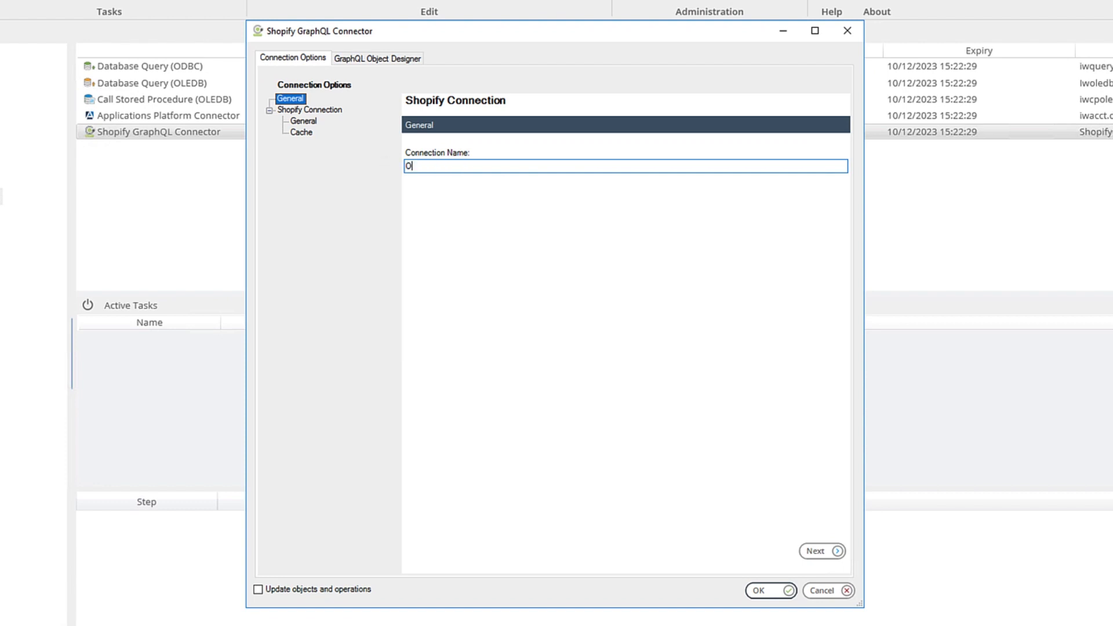
# Set the OAuth connection's domain to codeless-platforms-media2 and choose OAuth authentication
pyautogui.click(816, 552)
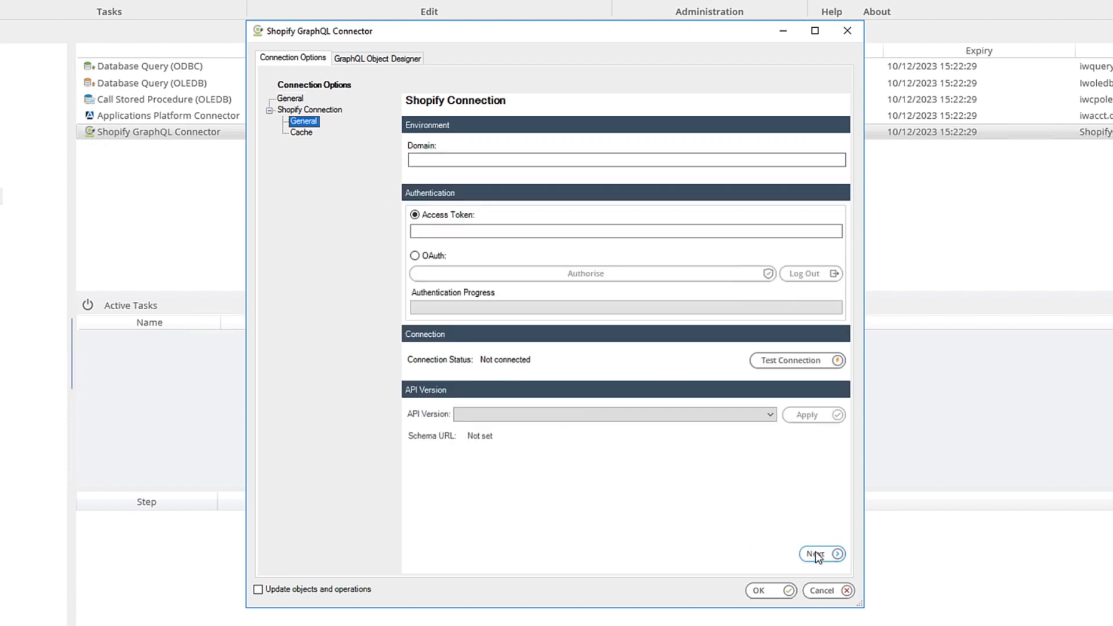
pyautogui.click(597, 159)
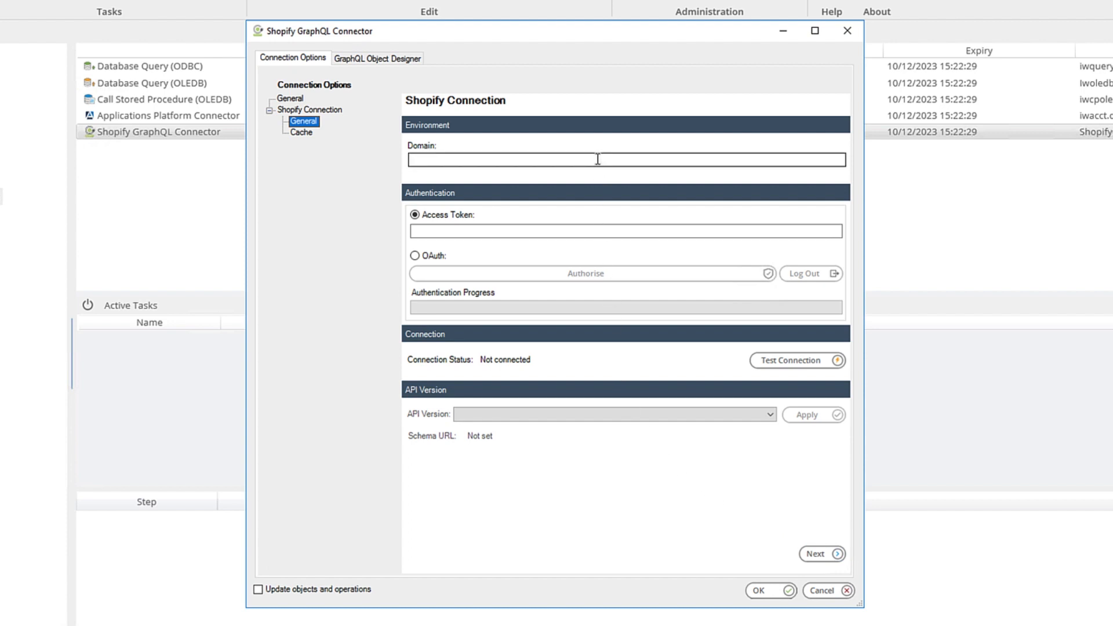
pyautogui.write('codeless-platforms-media2')
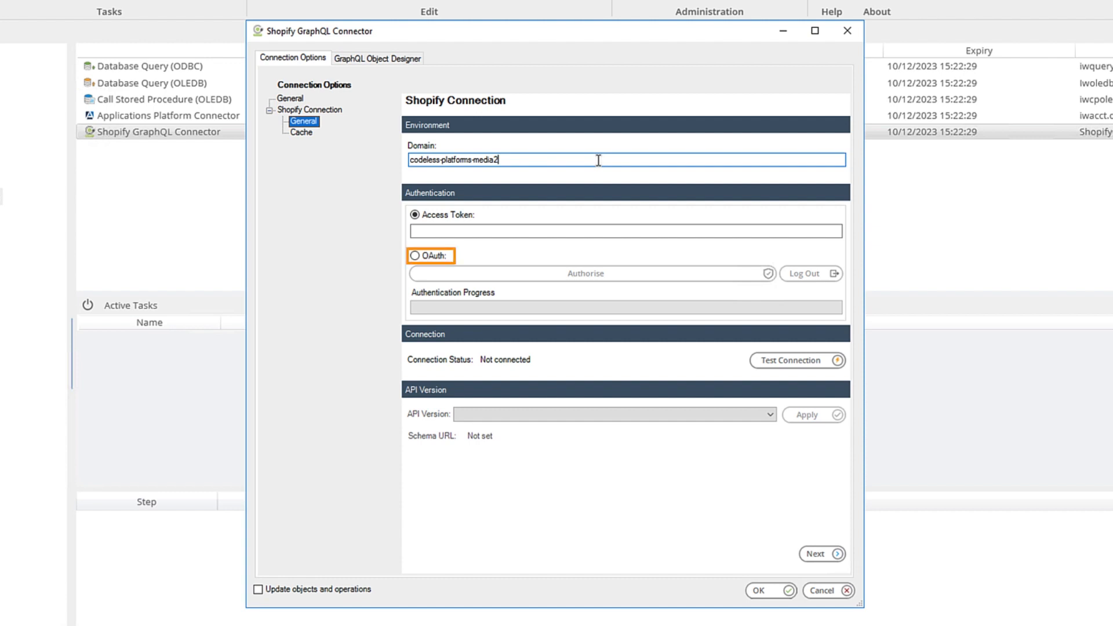
pyautogui.click(415, 257)
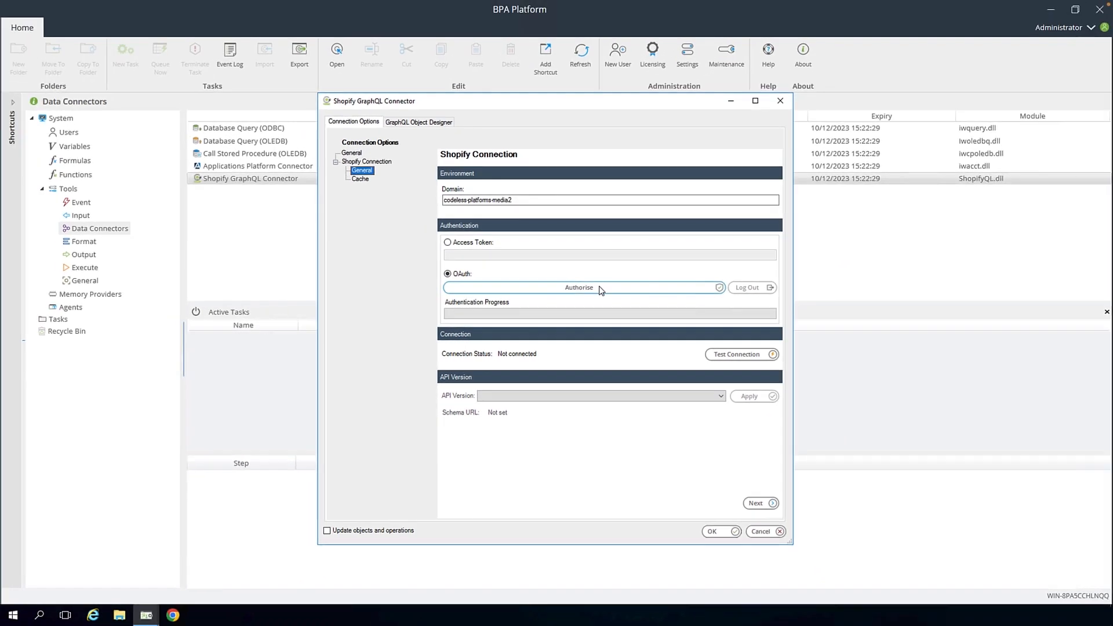
# Start the OAuth authorisation and enter the Shopify account e-mail on the login page
pyautogui.click(615, 274)
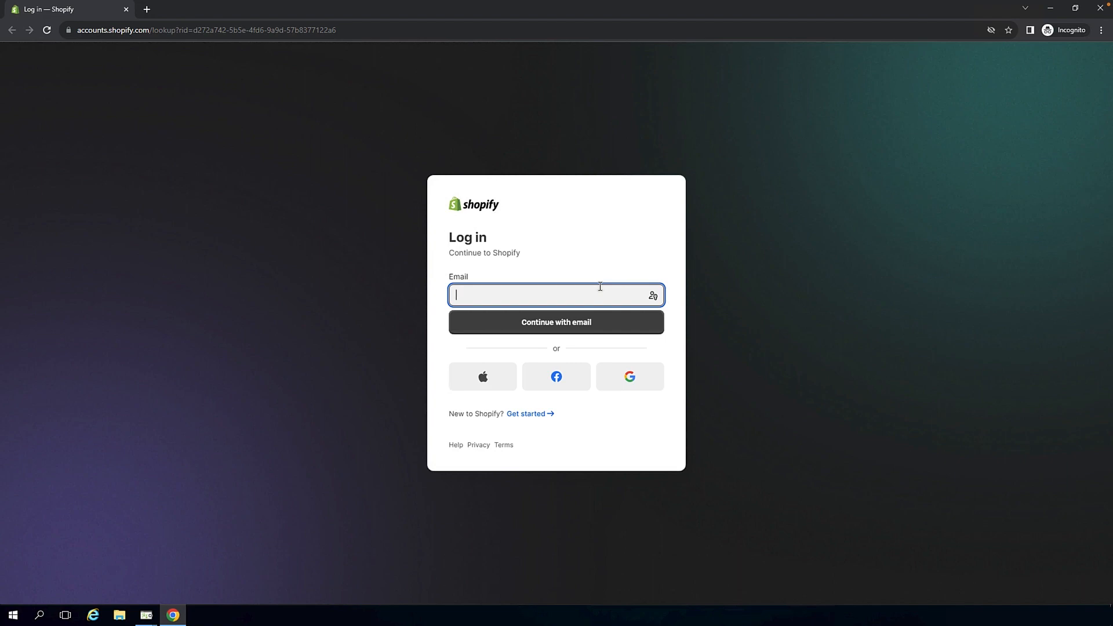
pyautogui.hotkey('ctrl', 'v')
pyautogui.click(614, 325)
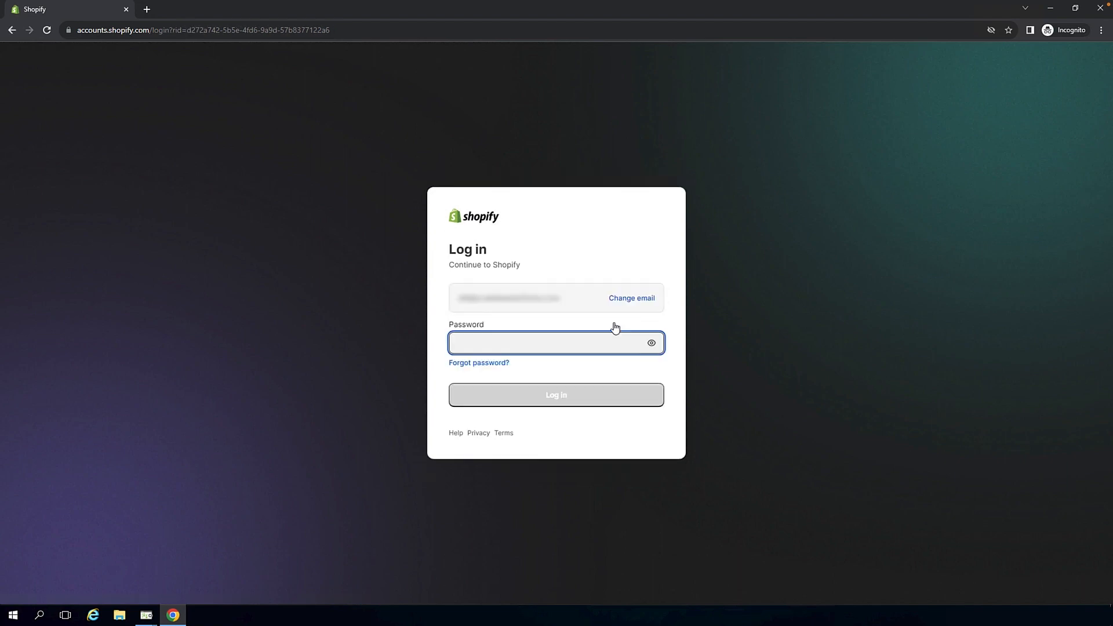
# Enter the Shopify account password, log in, and close the browser window
pyautogui.hotkey('ctrl', 'v')
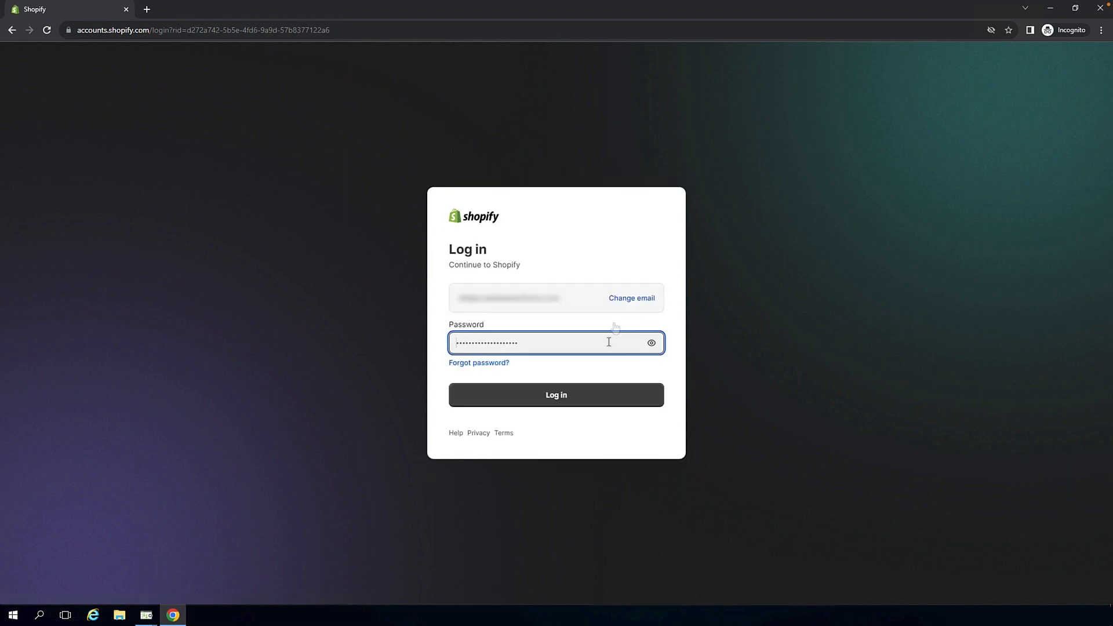
pyautogui.click(622, 394)
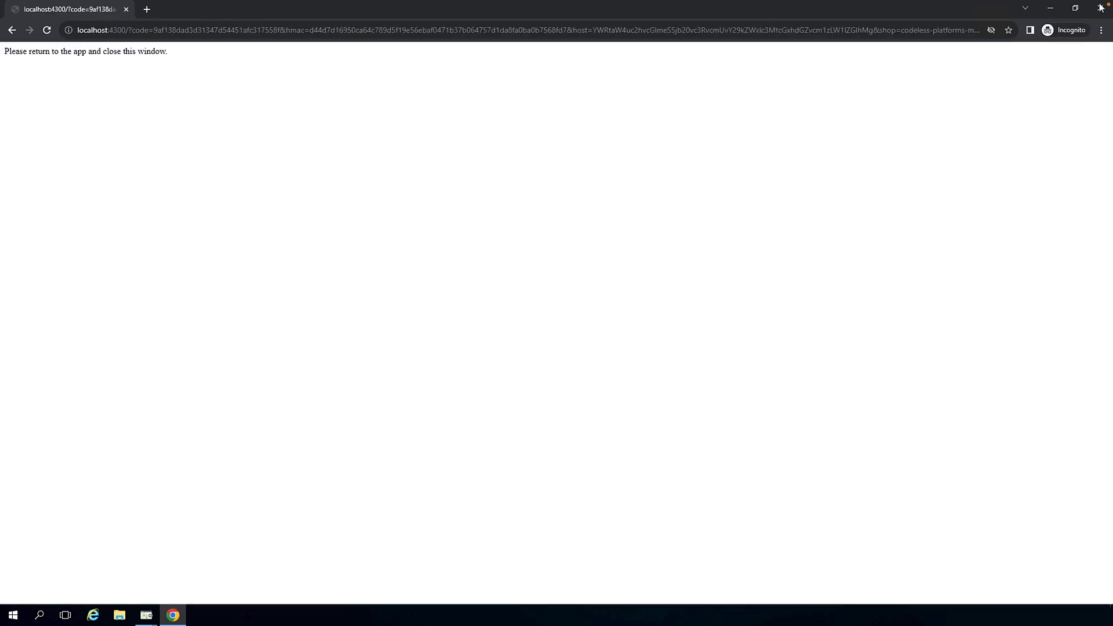
pyautogui.click(1100, 8)
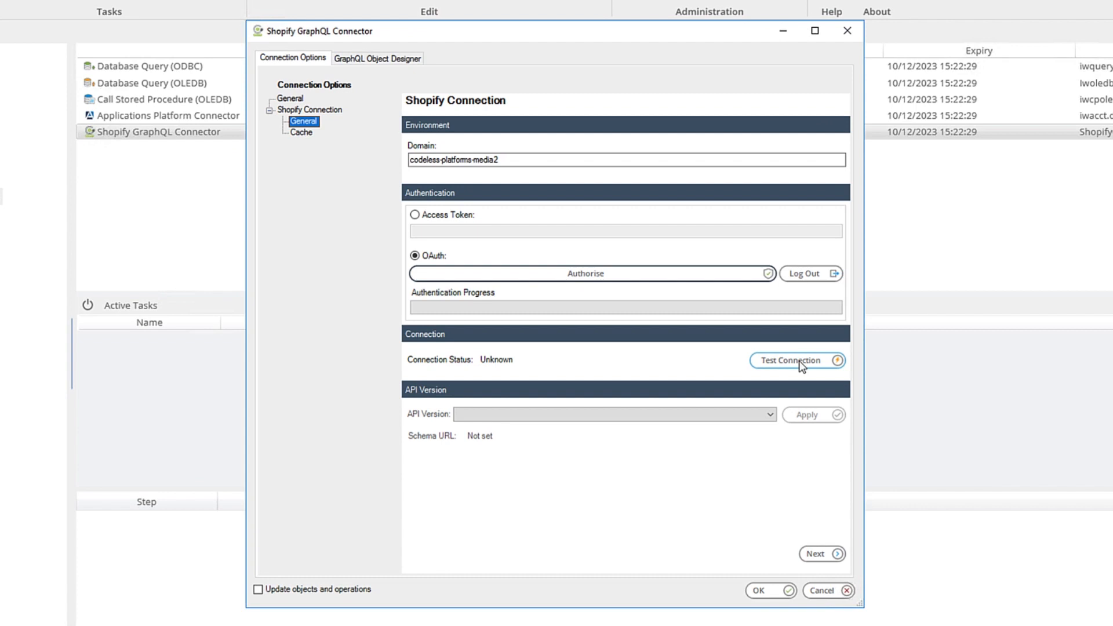
# Test the connection, then select and apply API version 2023-10
pyautogui.click(802, 365)
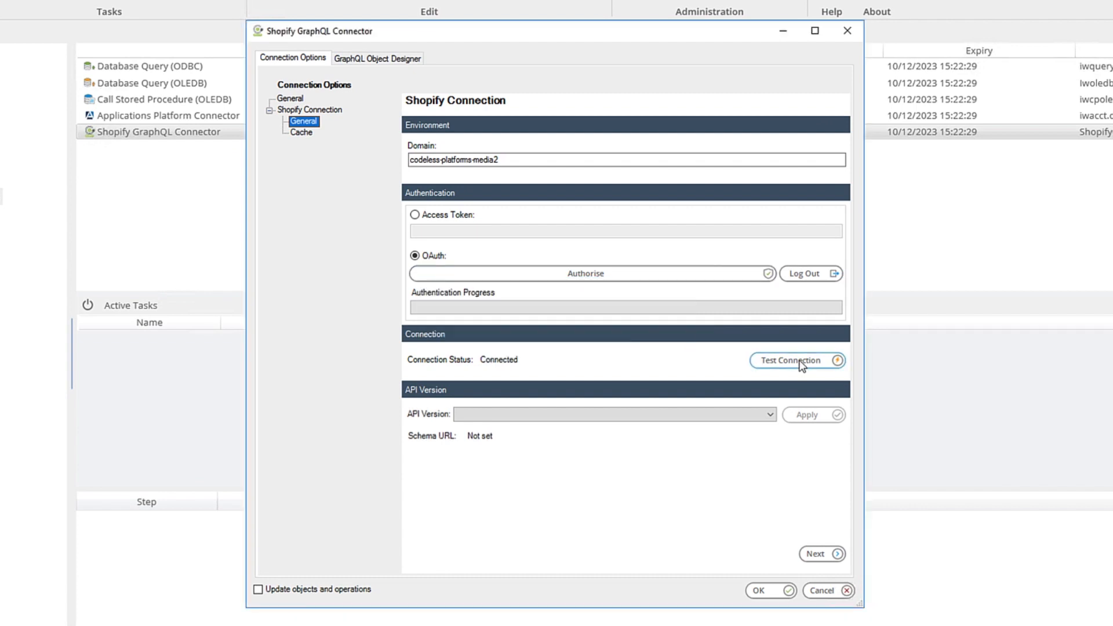
pyautogui.click(737, 418)
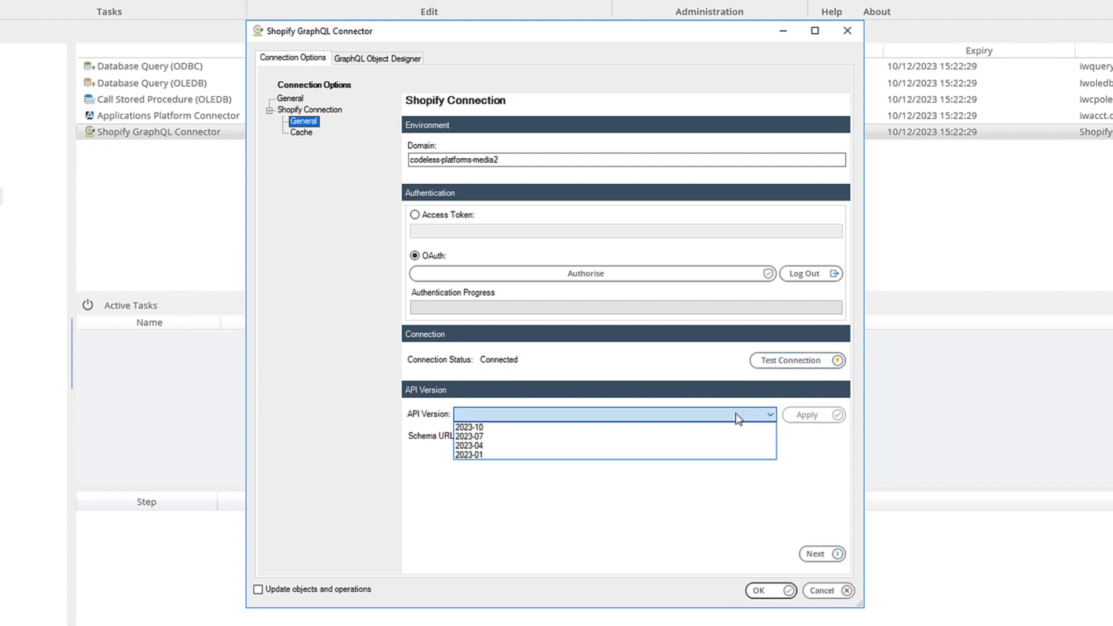
pyautogui.click(706, 428)
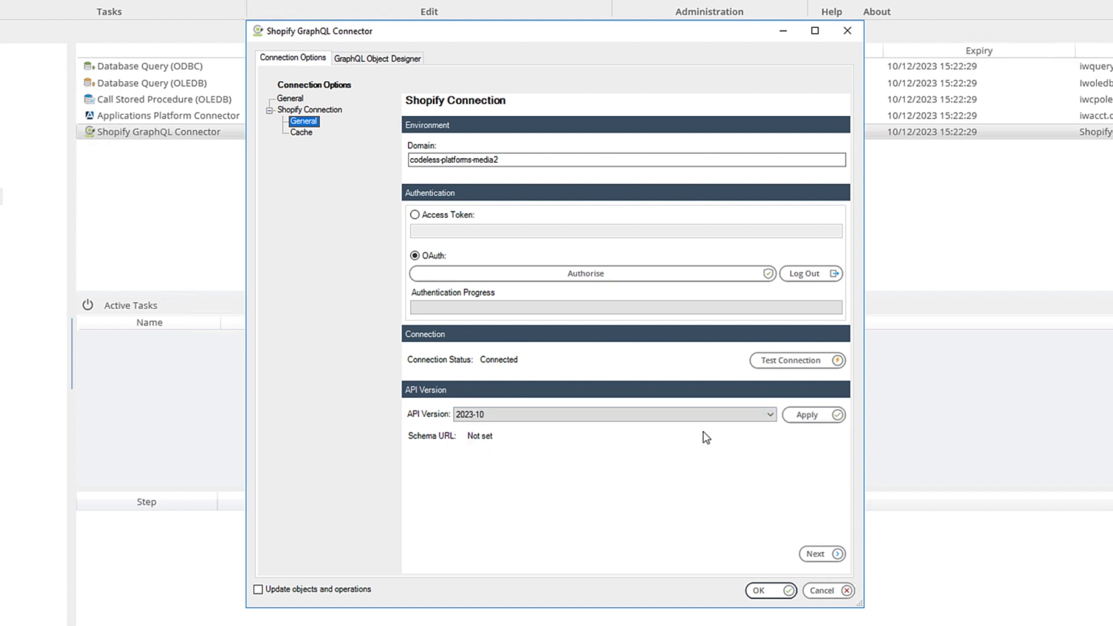
pyautogui.click(825, 417)
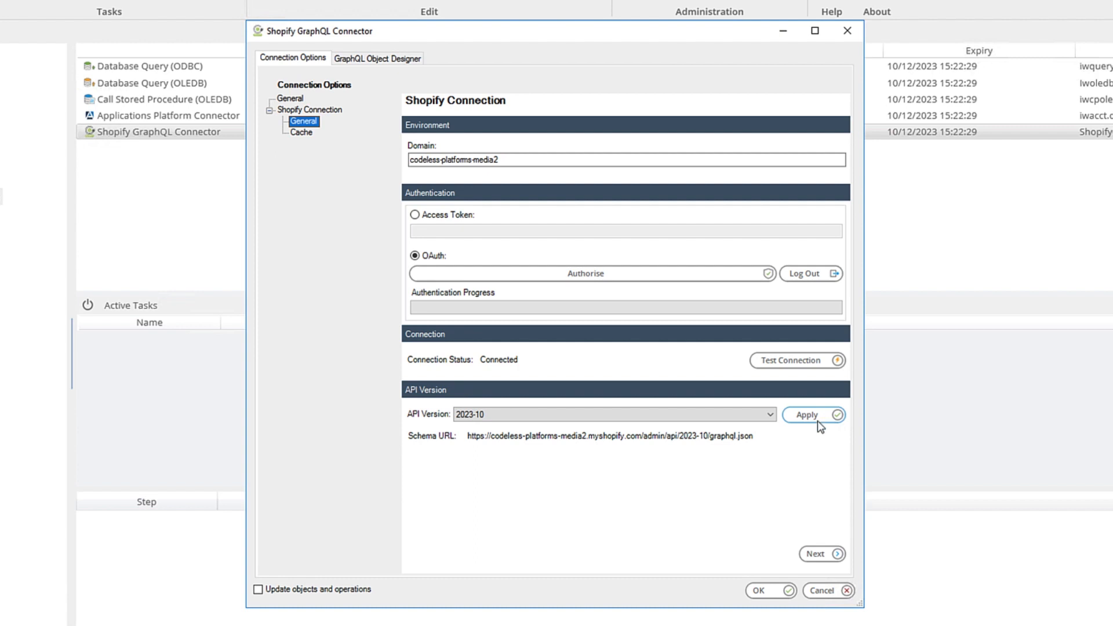
# Load the connection's metadata cache and save the OAuth connection from its summary page
pyautogui.click(815, 552)
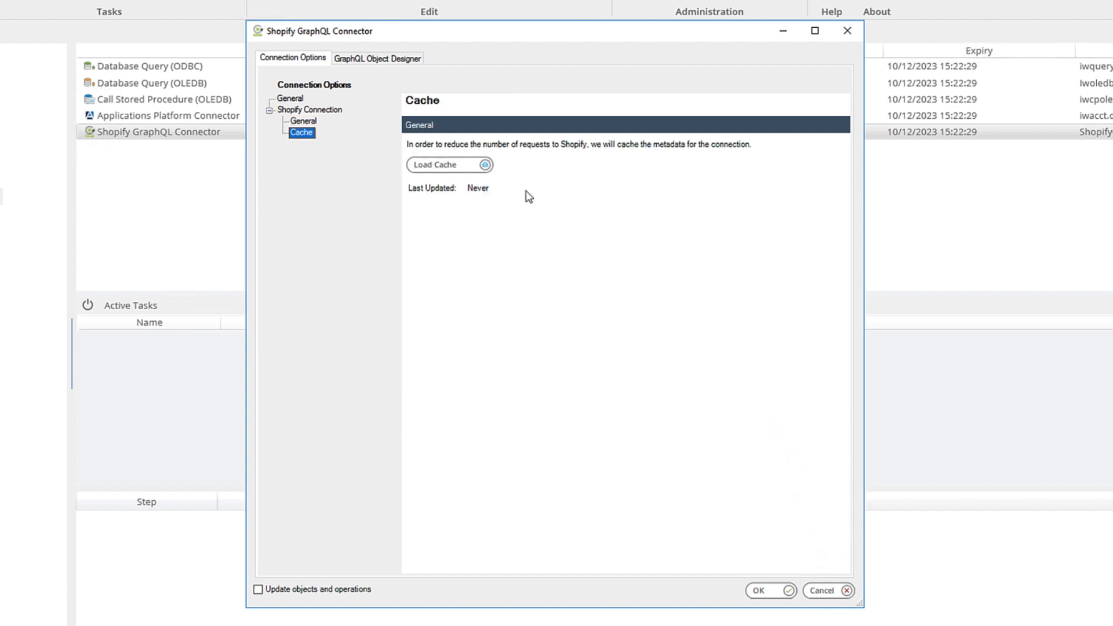
pyautogui.click(464, 169)
pyautogui.click(340, 111)
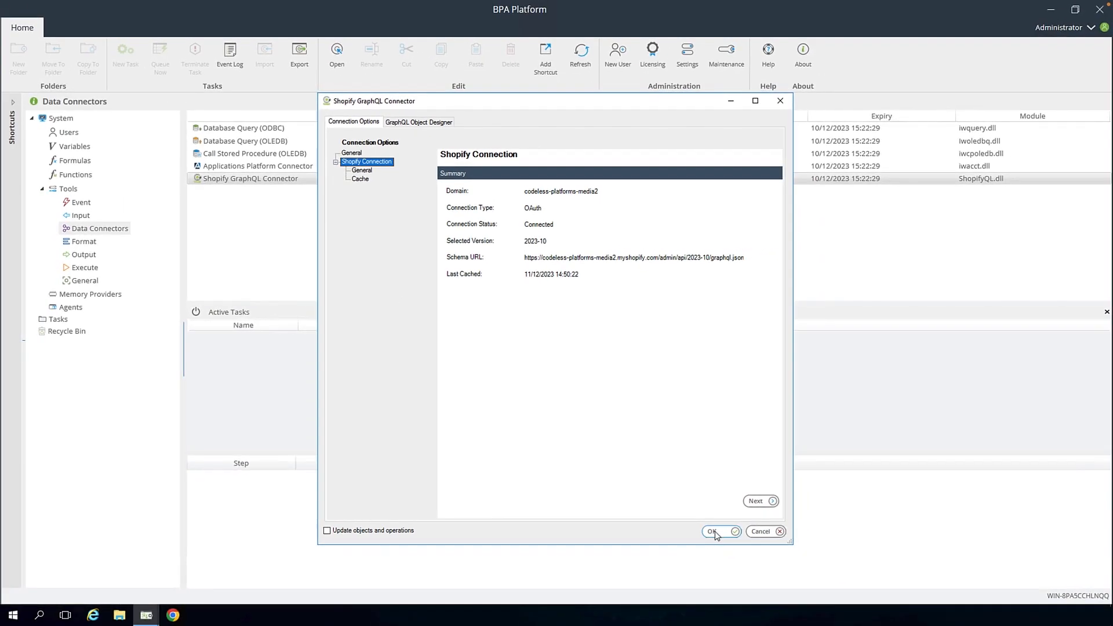
pyautogui.click(714, 531)
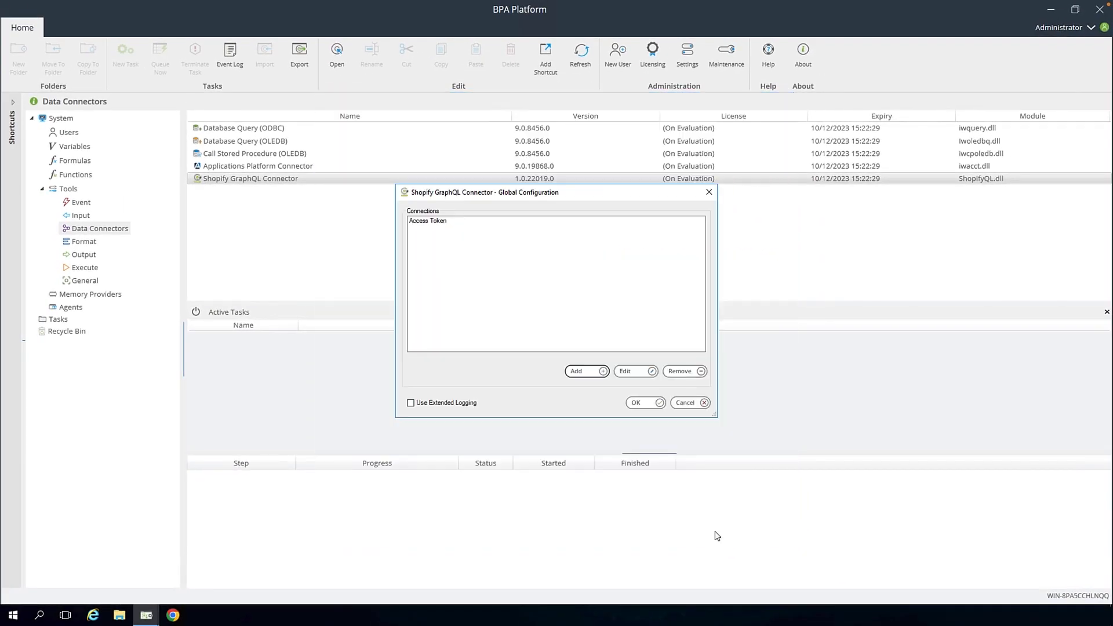